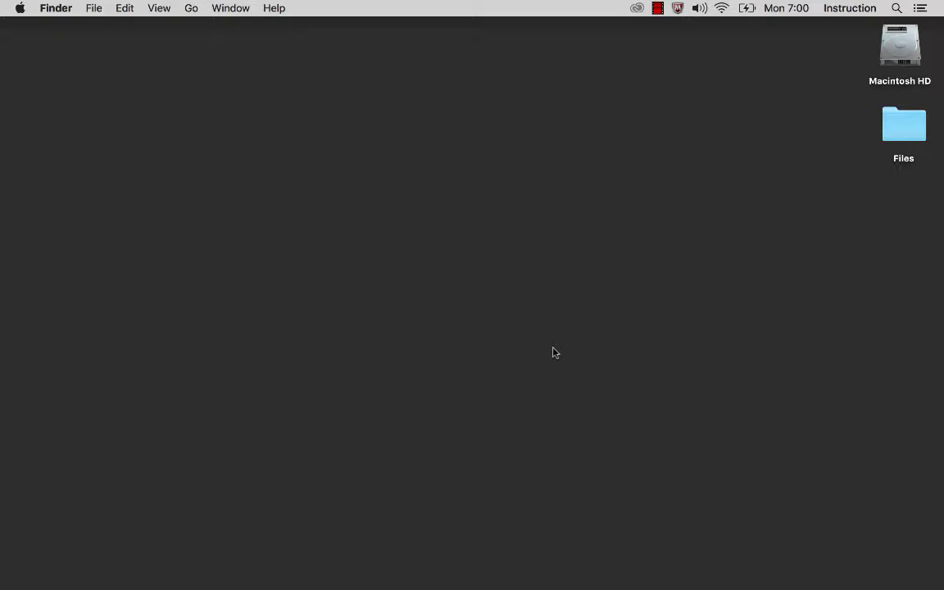
Step: Launch Fetch from the Dock and start it in trial mode
{"action": "mouse_move", "coordinate": [432, 585]}
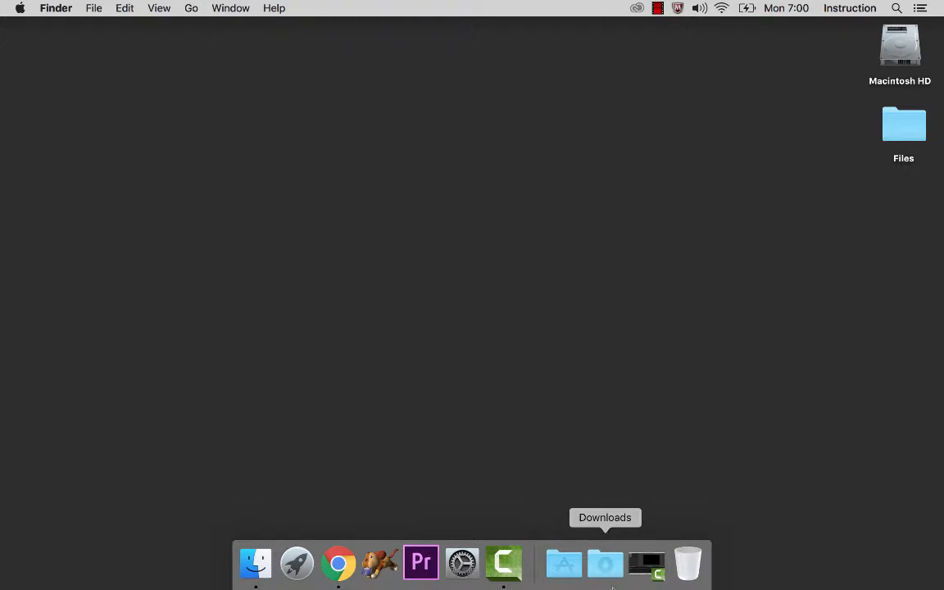
{"action": "left_click", "coordinate": [380, 564]}
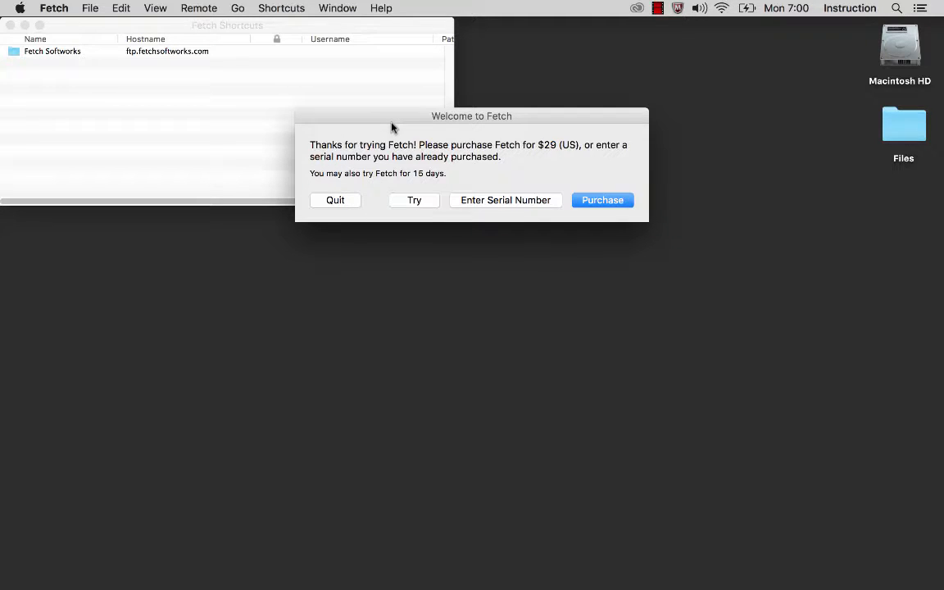
{"action": "left_click", "coordinate": [414, 201]}
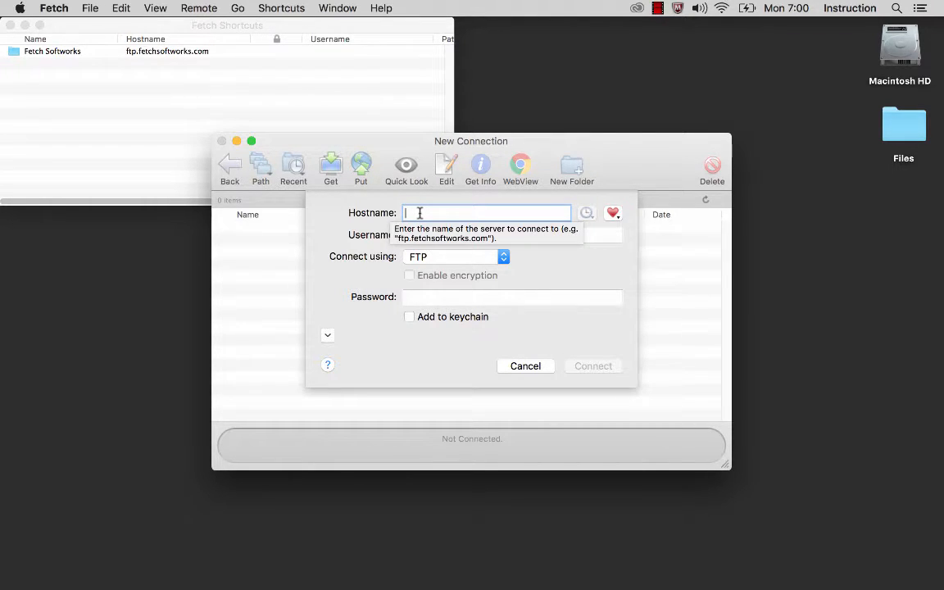
Step: Enter hostname mat.miracosta.edu and the account username, correcting a mistyped username
{"action": "type", "text": "mat"}
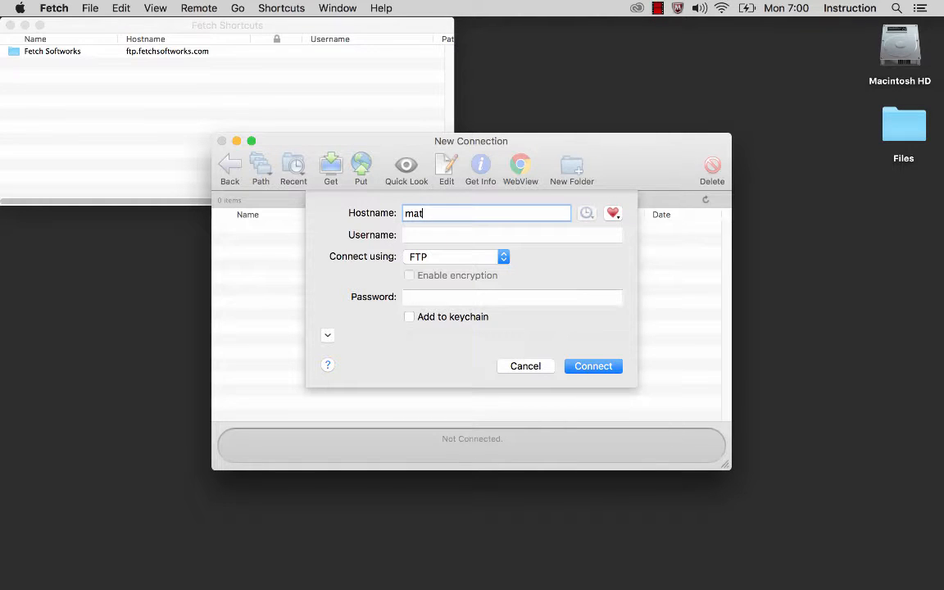
{"action": "type", "text": ".miracosta.edu"}
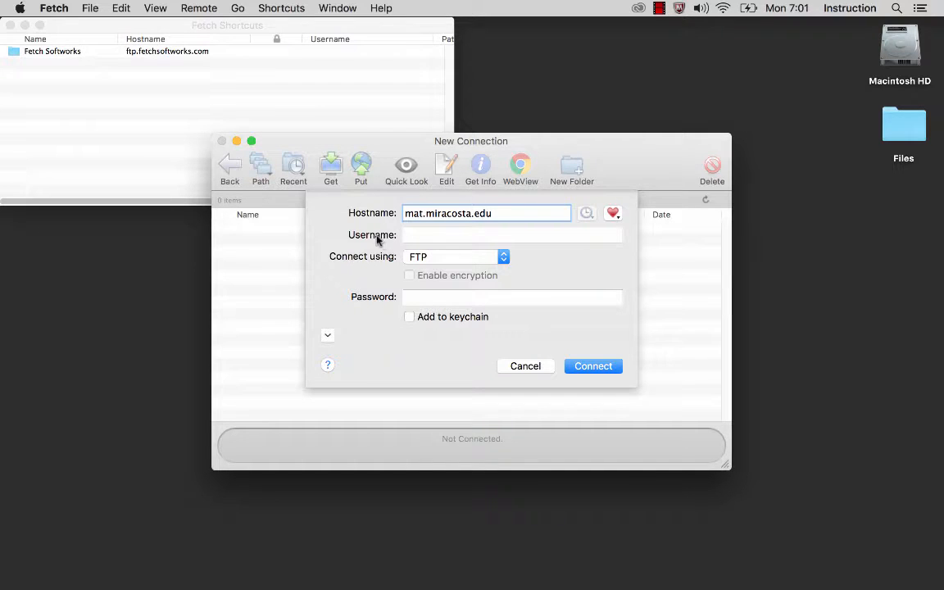
{"action": "left_click", "coordinate": [424, 235]}
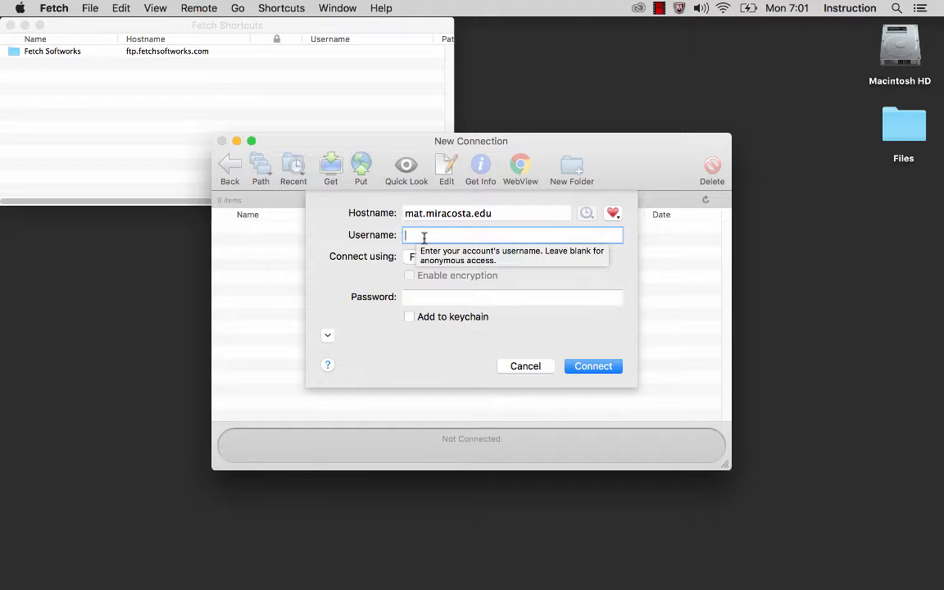
{"action": "type", "text": "w1234567"}
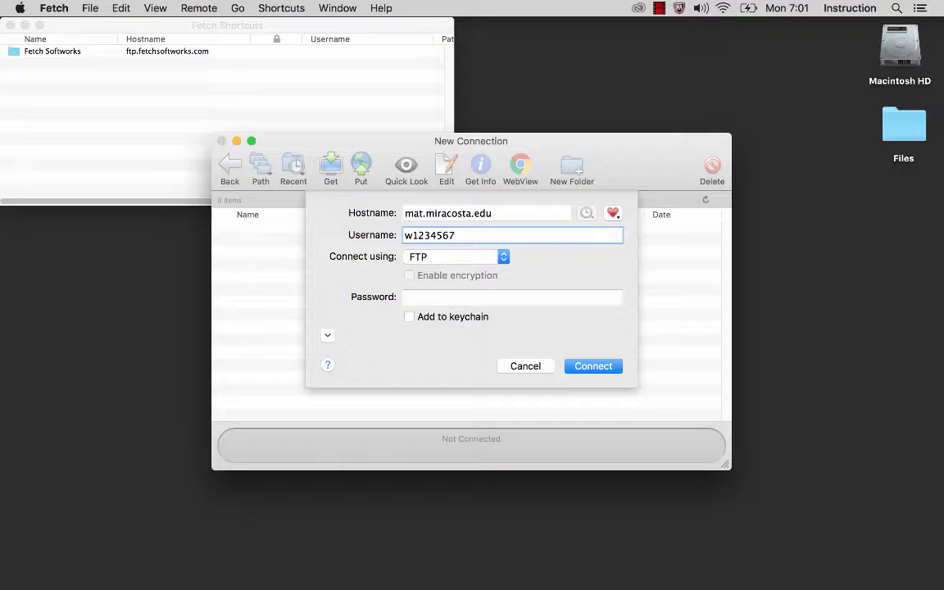
{"action": "key", "text": "BackSpace"}
{"action": "key", "text": "BackSpace"}
{"action": "key", "text": "BackSpace"}
{"action": "key", "text": "BackSpace"}
{"action": "key", "text": "BackSpace"}
{"action": "key", "text": "BackSpace"}
{"action": "key", "text": "BackSpace"}
{"action": "key", "text": "BackSpace"}
{"action": "left_click", "coordinate": [447, 262]}
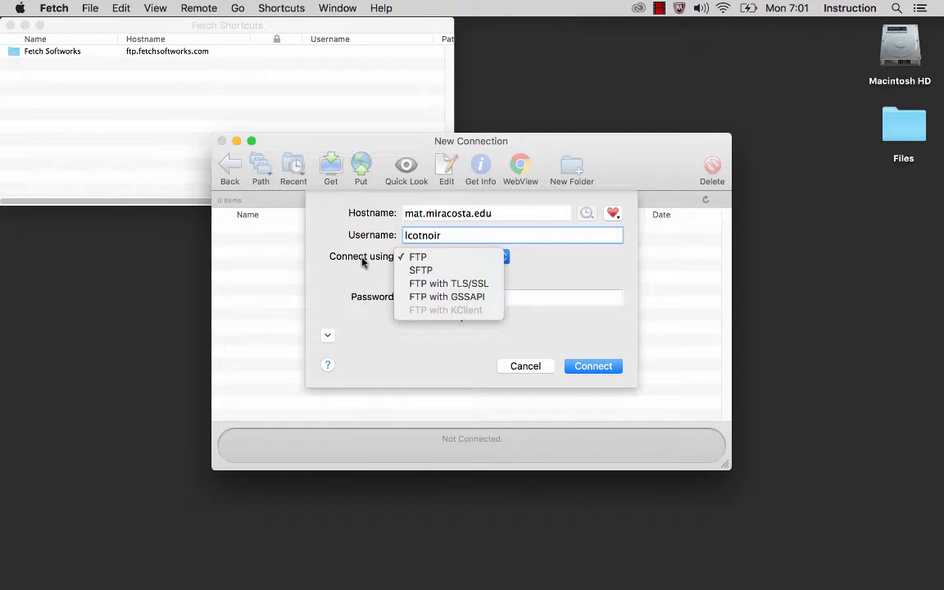
Step: Switch the protocol to SFTP, allow password access, retype the account password and connect
{"action": "left_click", "coordinate": [414, 271]}
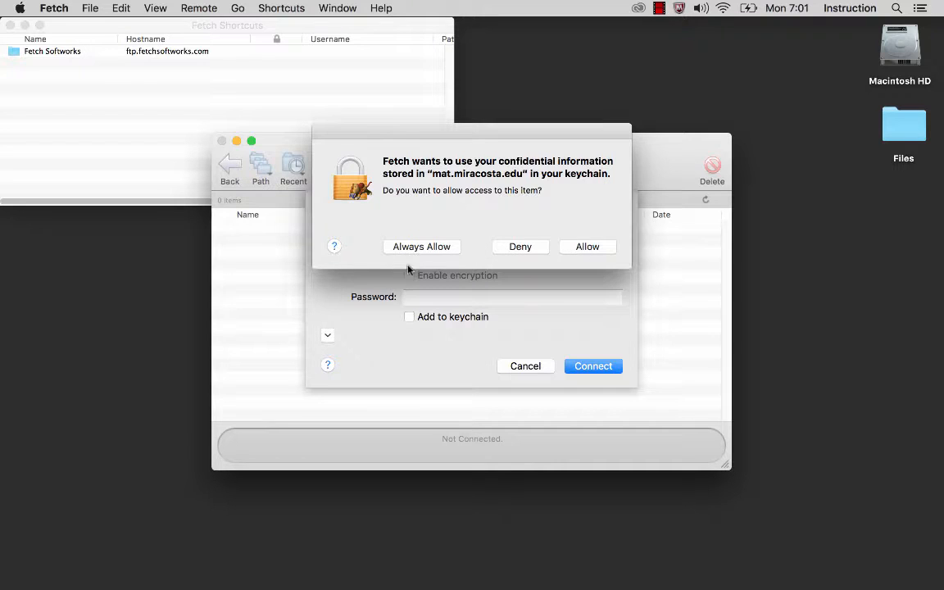
{"action": "left_click", "coordinate": [425, 246]}
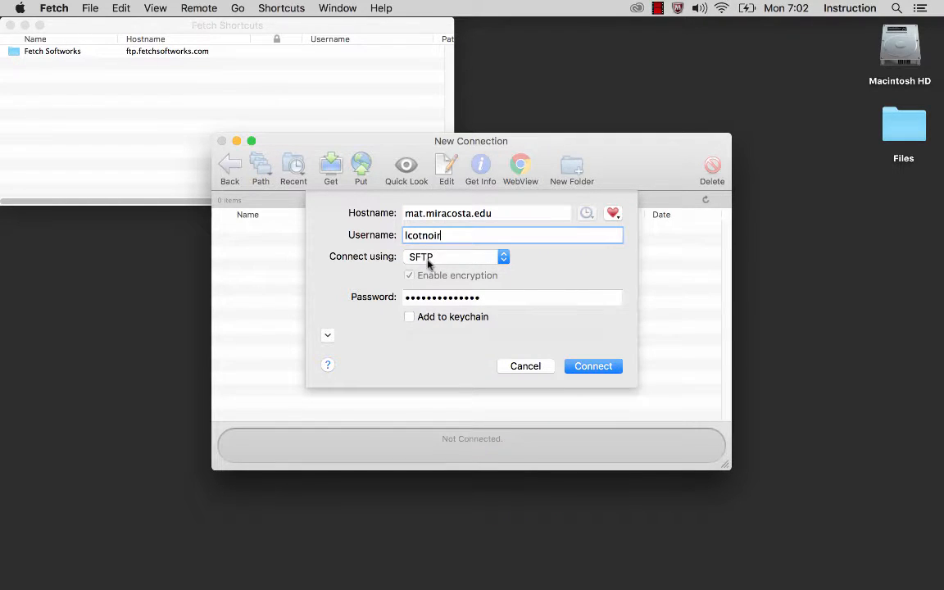
{"action": "left_click", "coordinate": [486, 297]}
{"action": "left_click_drag", "start_coordinate": [487, 296], "coordinate": [344, 296]}
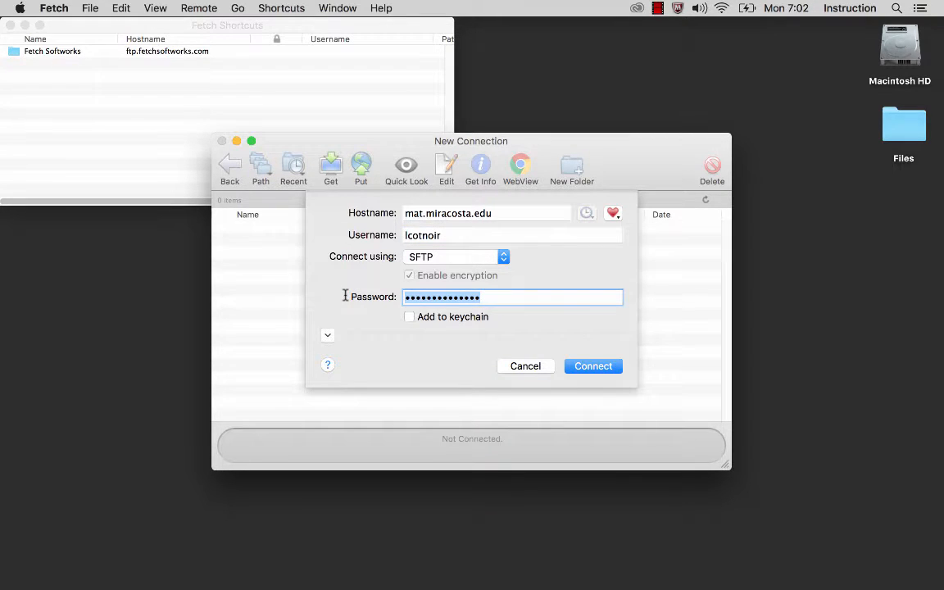
{"action": "key", "text": "BackSpace"}
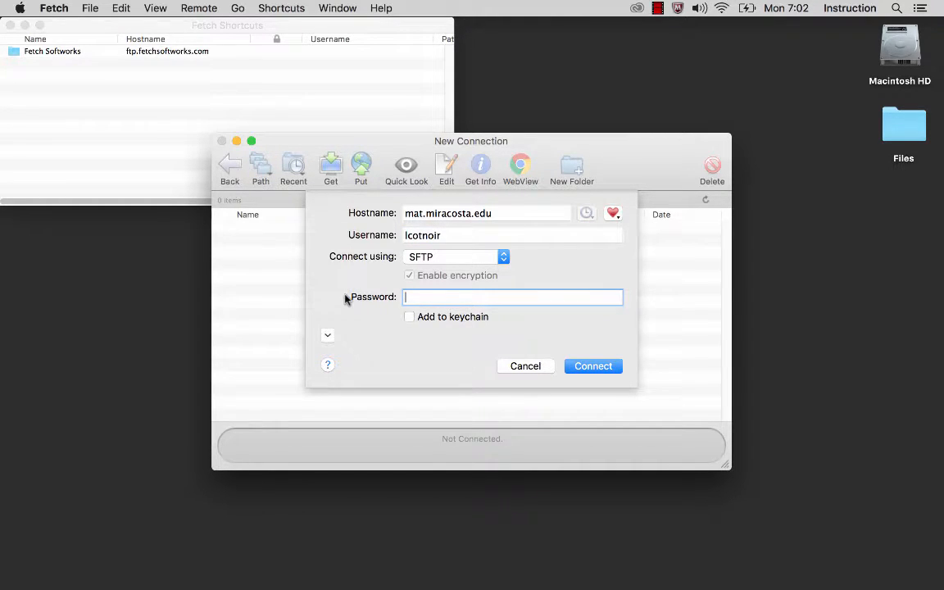
{"action": "type", "text": "•••••••••••••••"}
{"action": "left_click", "coordinate": [587, 366]}
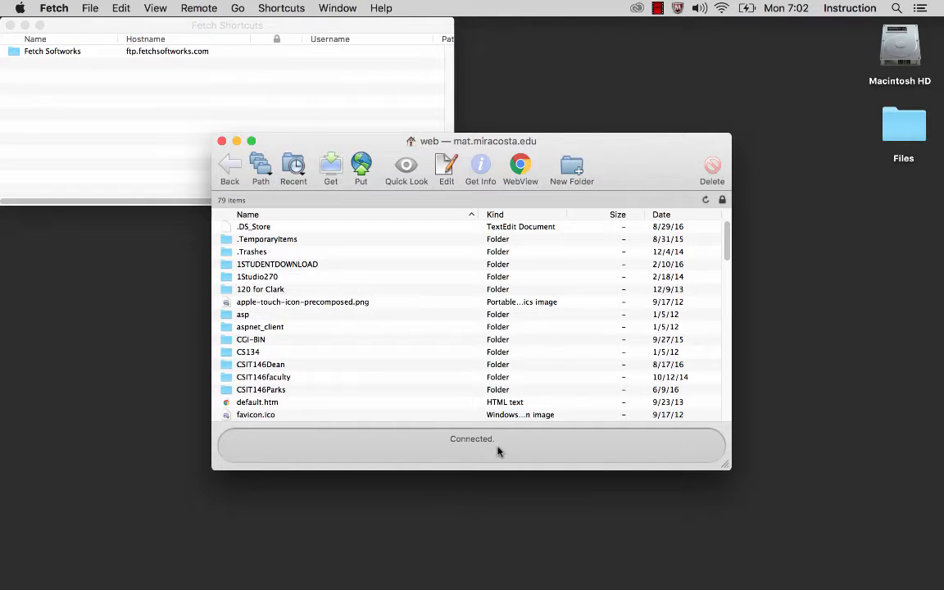
Step: Move the Fetch file window toward the top-left and enlarge it to show more files
{"action": "left_click_drag", "start_coordinate": [572, 143], "coordinate": [507, 28]}
{"action": "left_click_drag", "start_coordinate": [660, 348], "coordinate": [697, 565]}
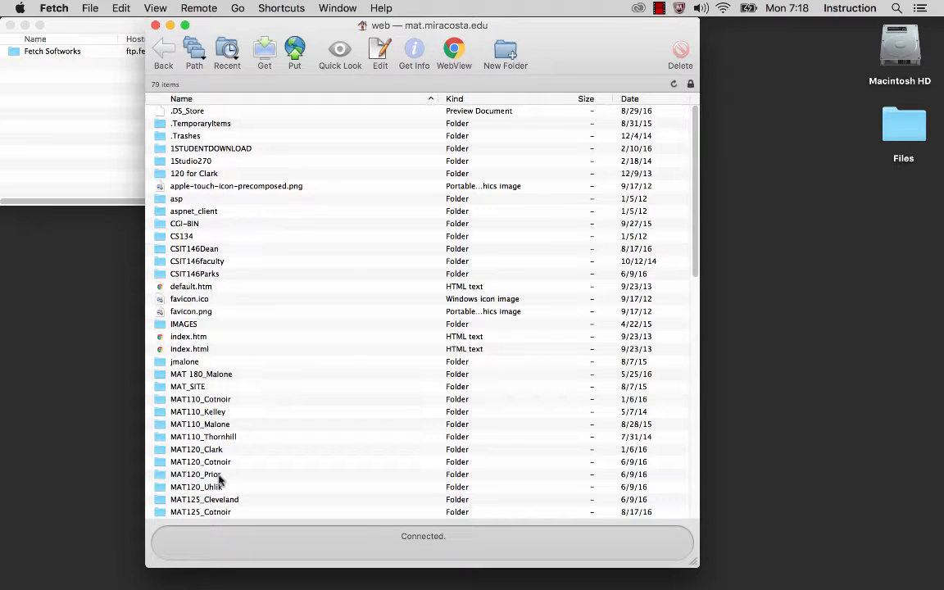
Step: Open the MAT120 course folder, then its studentwork folder
{"action": "left_click", "coordinate": [197, 462]}
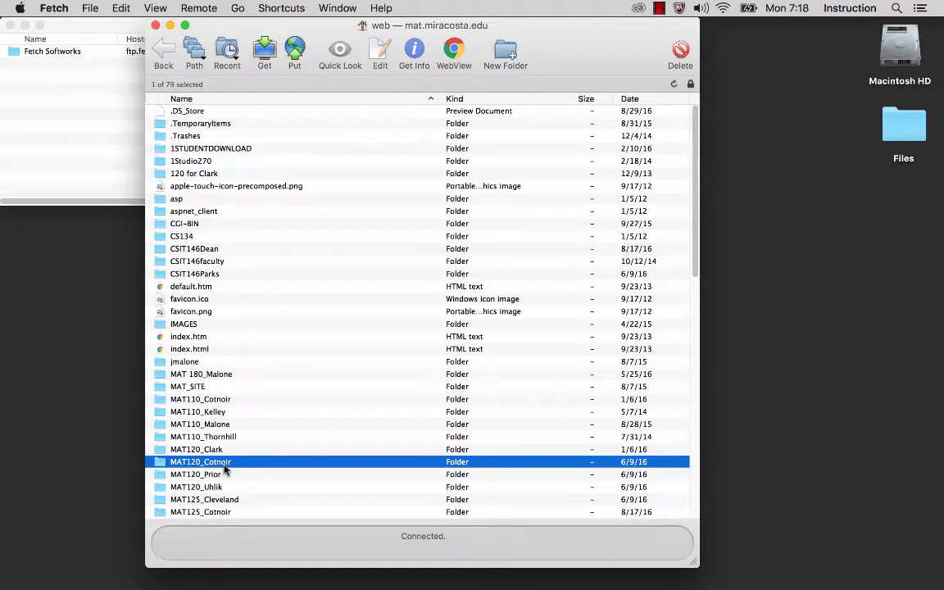
{"action": "double_click", "coordinate": [162, 463]}
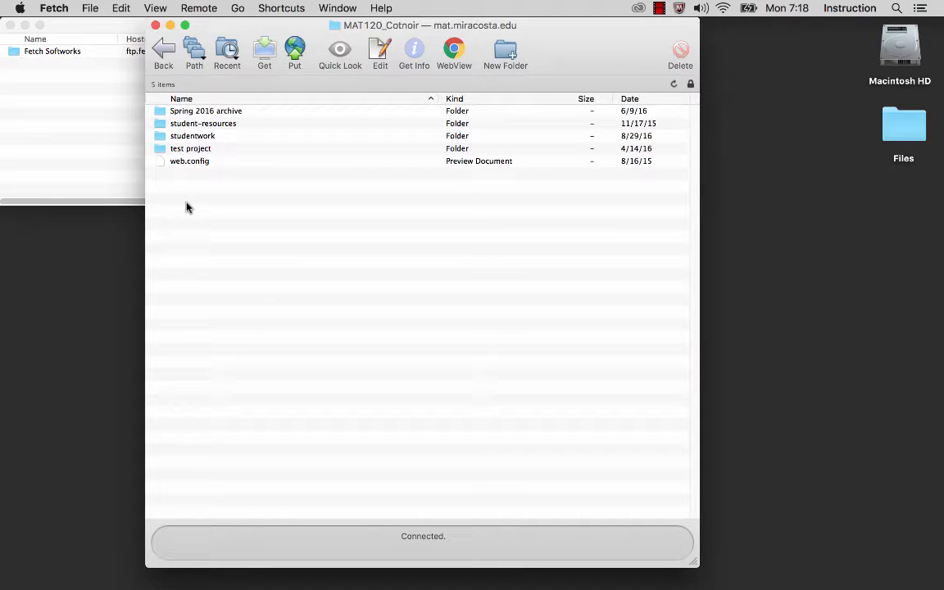
{"action": "left_click", "coordinate": [199, 138]}
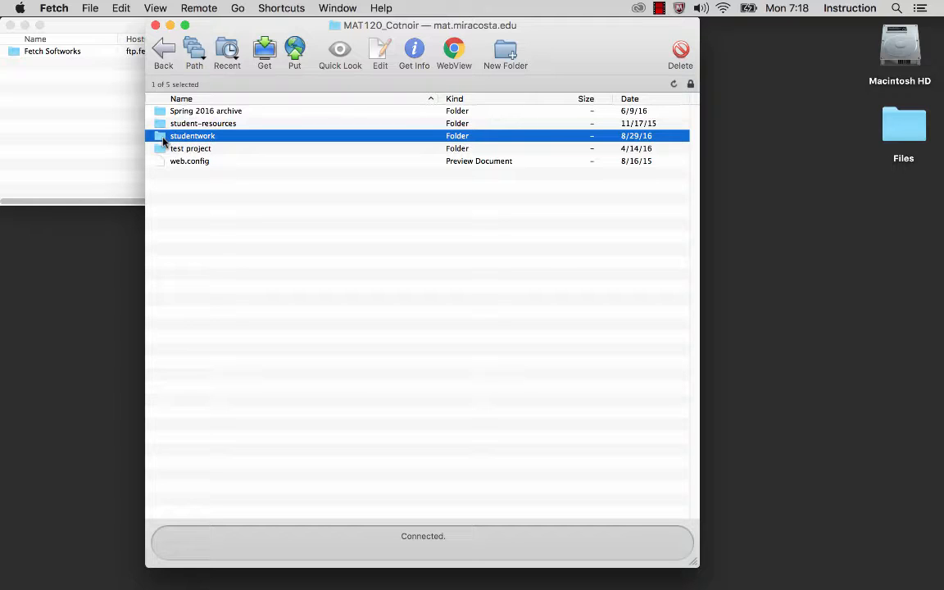
{"action": "double_click", "coordinate": [163, 141]}
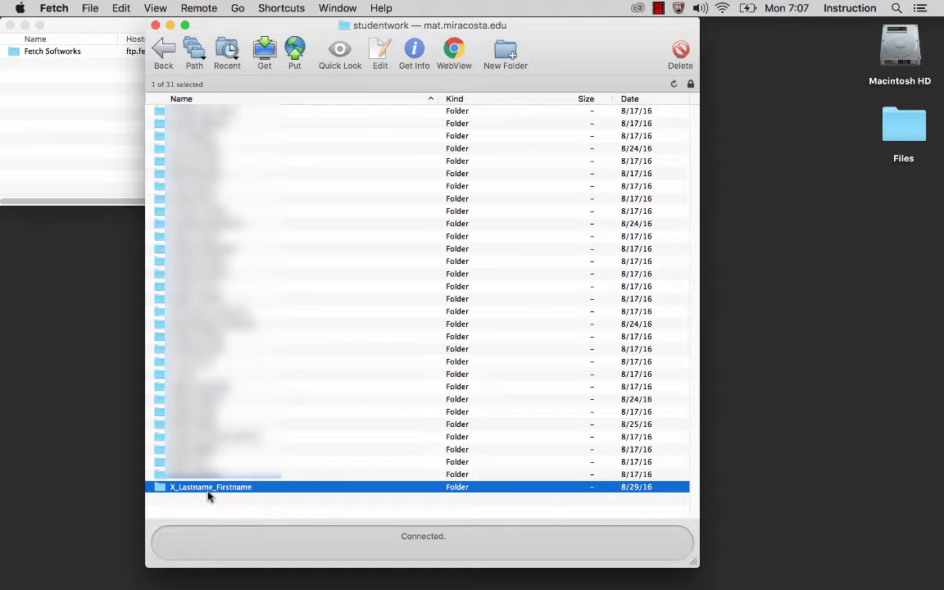
Step: Open the X_Lastname_Firstname folder from the studentwork listing
{"action": "double_click", "coordinate": [163, 489]}
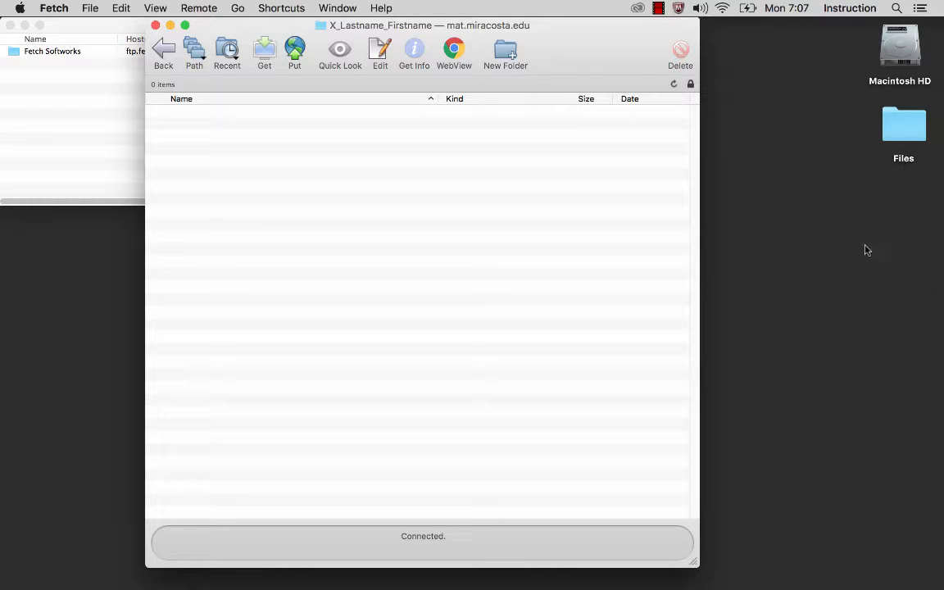
Step: Add a new folder on the desktop and name it project1
{"action": "left_click", "coordinate": [851, 200]}
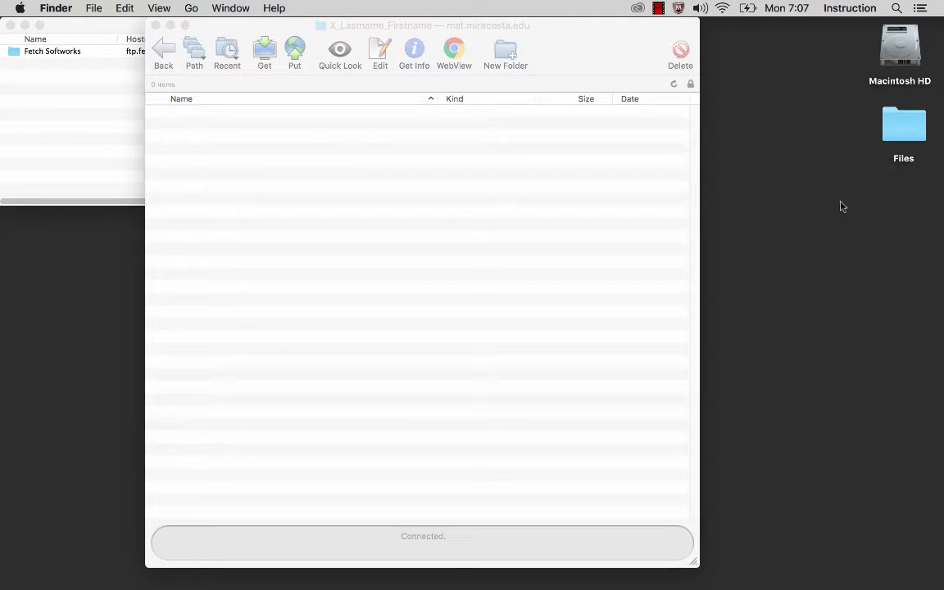
{"action": "right_click", "coordinate": [841, 204]}
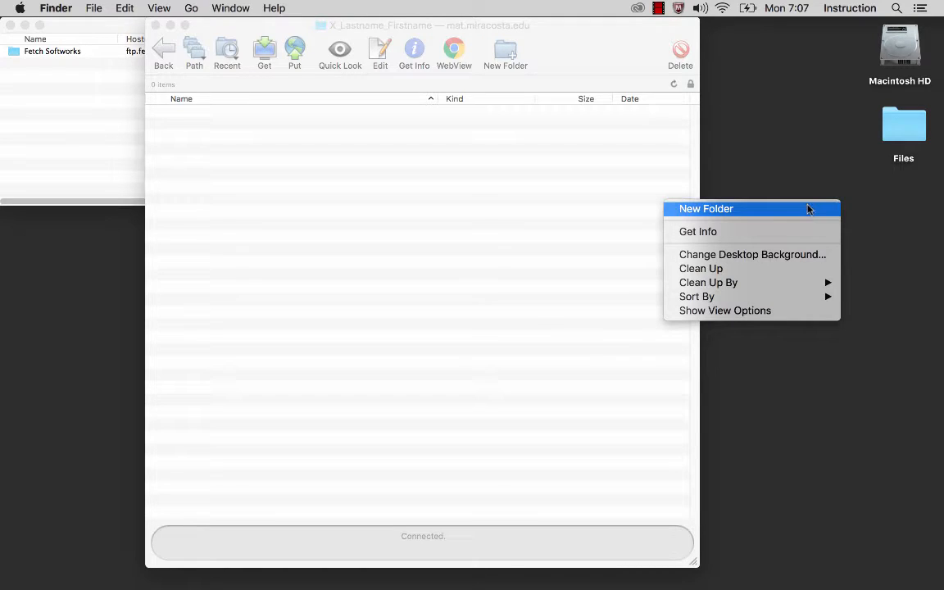
{"action": "left_click", "coordinate": [807, 209]}
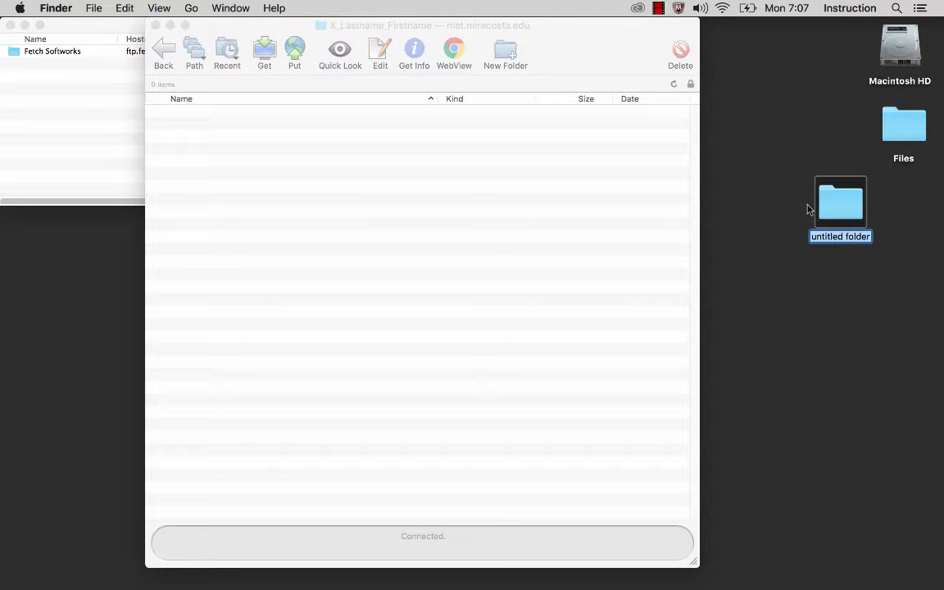
{"action": "type", "text": "project1"}
{"action": "key", "text": "Return"}
Step: Open project1 and create its audio and video subfolders
{"action": "double_click", "coordinate": [839, 208]}
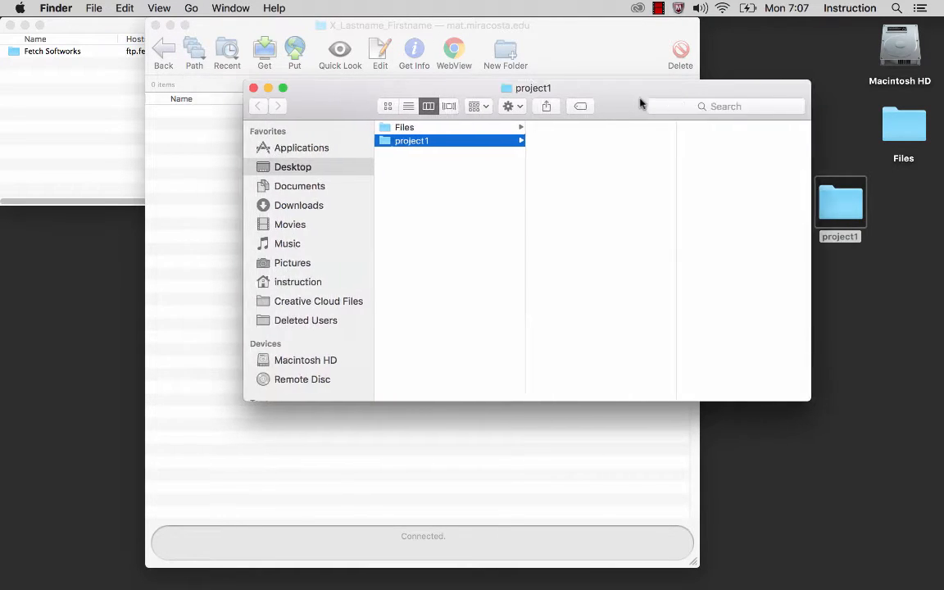
{"action": "left_click_drag", "start_coordinate": [641, 103], "coordinate": [721, 224]}
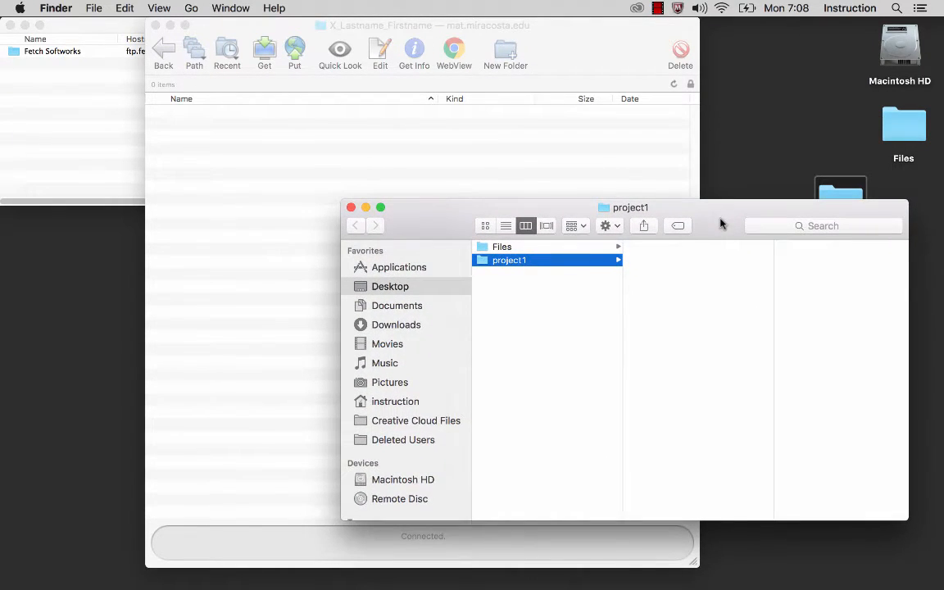
{"action": "right_click", "coordinate": [653, 264]}
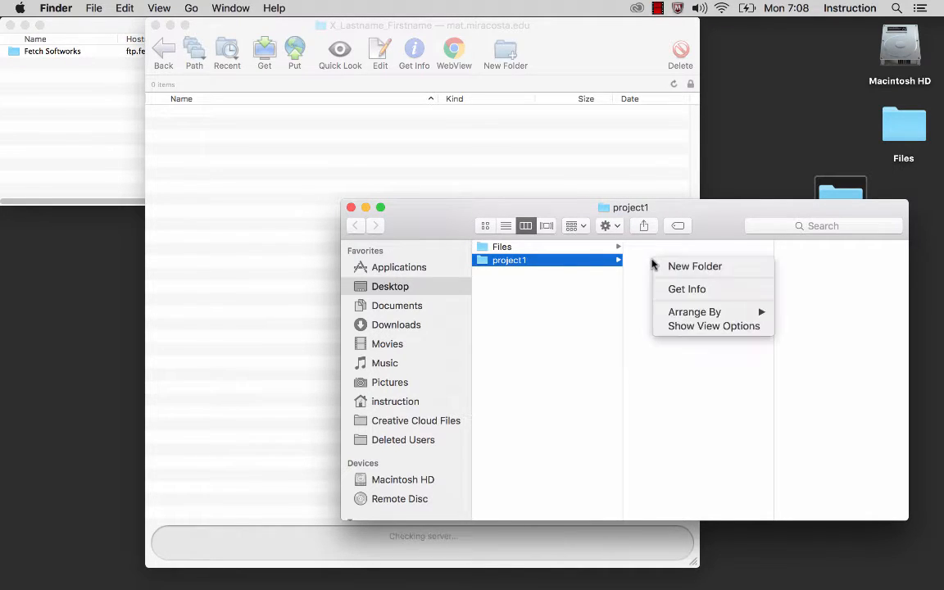
{"action": "left_click", "coordinate": [660, 266]}
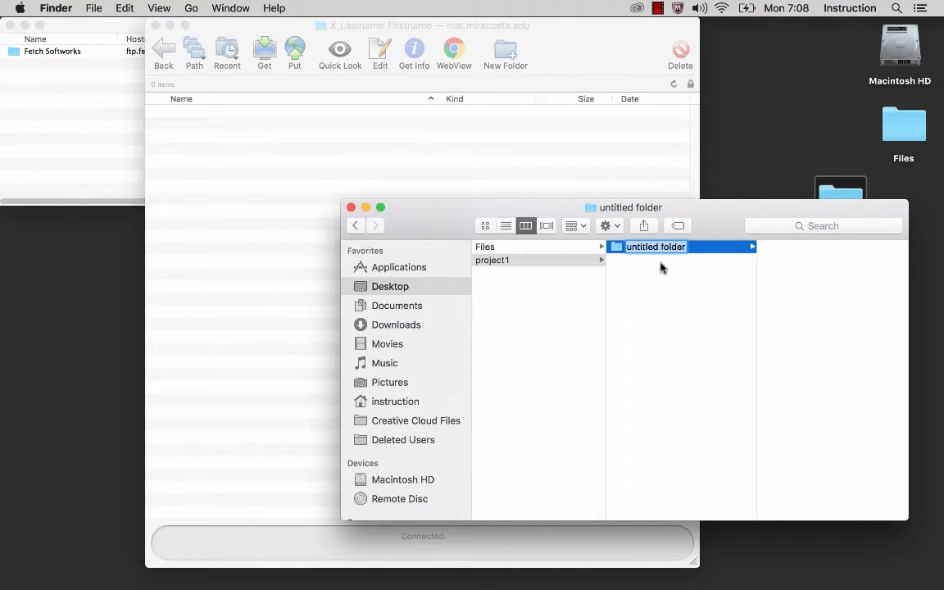
{"action": "type", "text": "audio"}
{"action": "key", "text": "Return"}
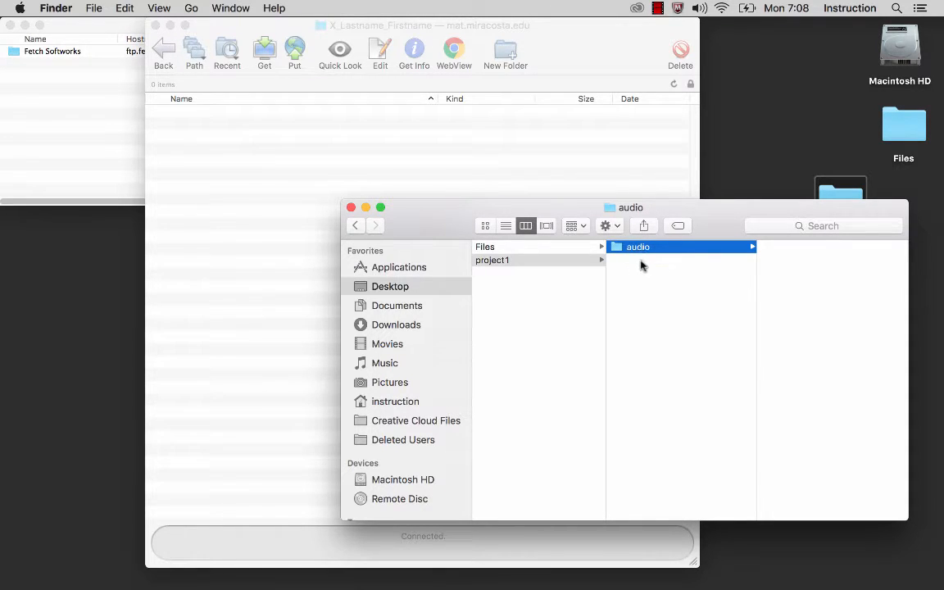
{"action": "right_click", "coordinate": [631, 270]}
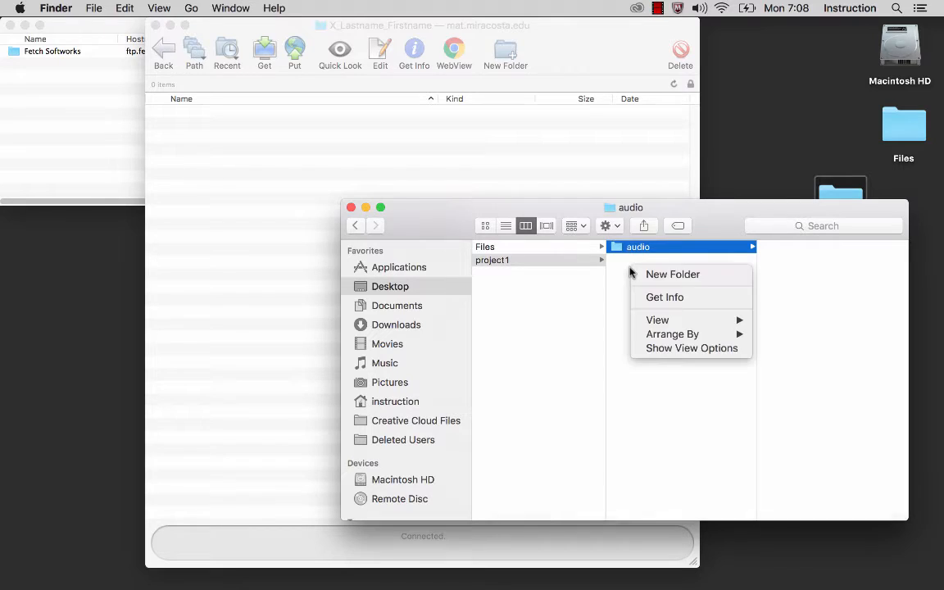
{"action": "left_click", "coordinate": [640, 275]}
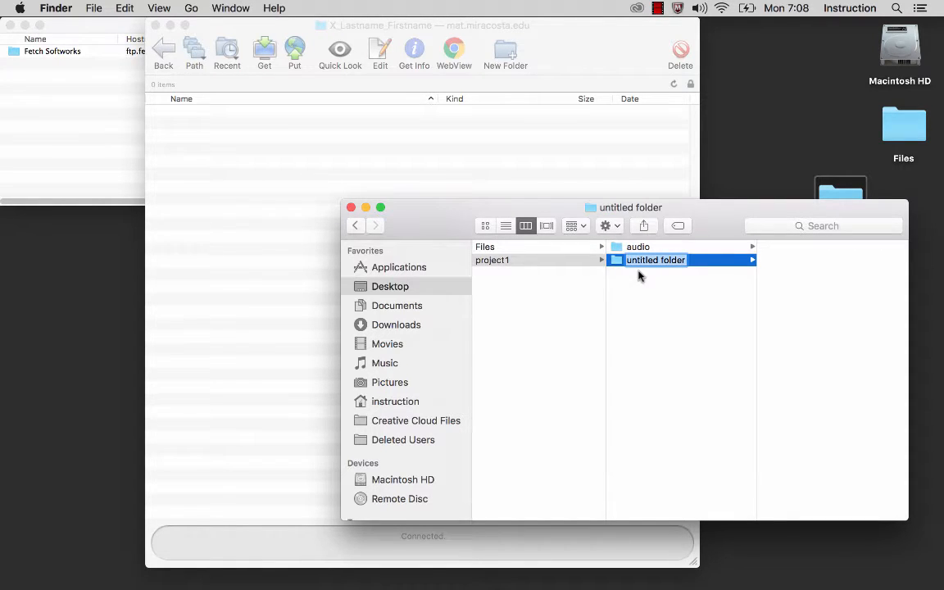
{"action": "type", "text": "video"}
{"action": "key", "text": "Return"}
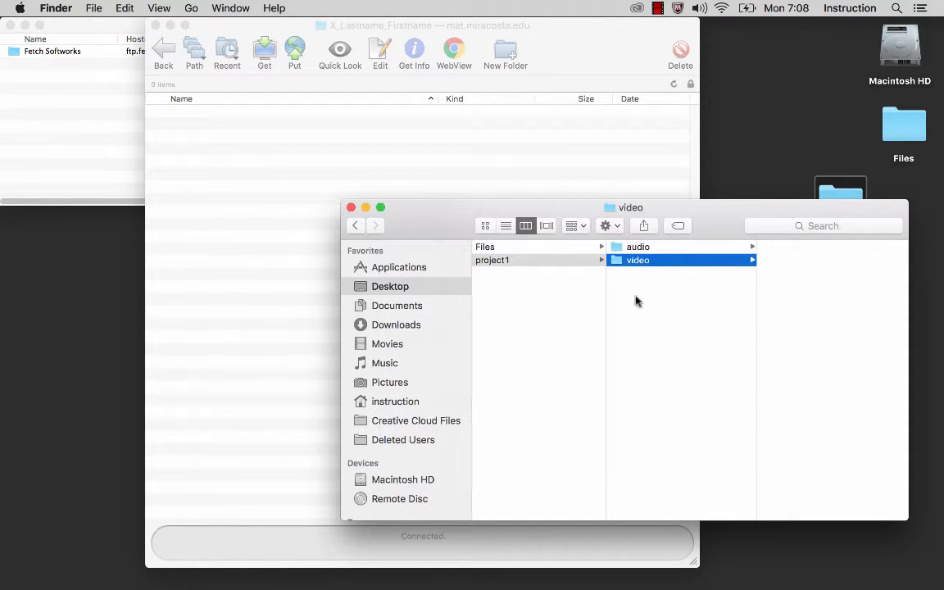
Step: Create the images and working subfolders inside project1
{"action": "right_click", "coordinate": [629, 285]}
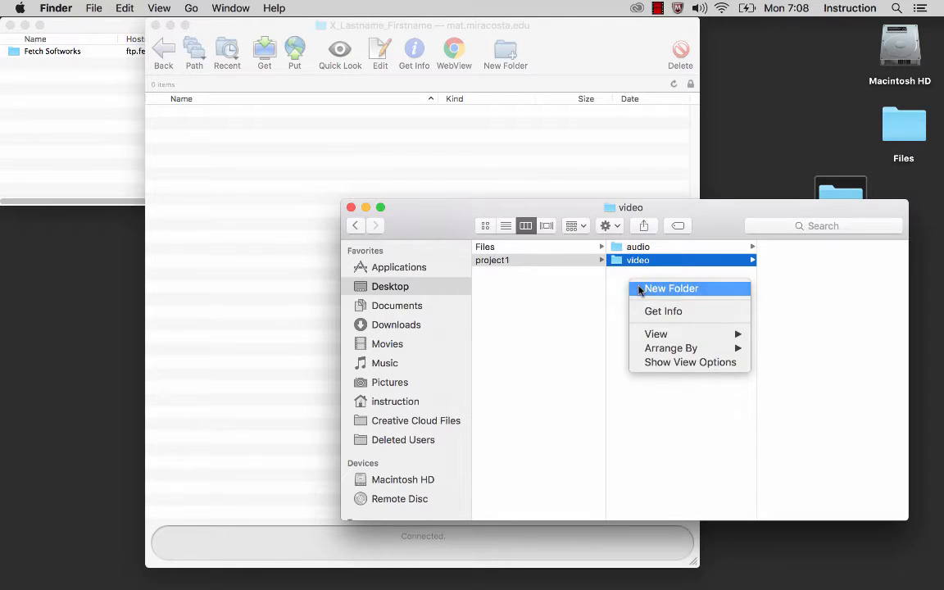
{"action": "left_click", "coordinate": [639, 288]}
{"action": "type", "text": "images"}
{"action": "key", "text": "Return"}
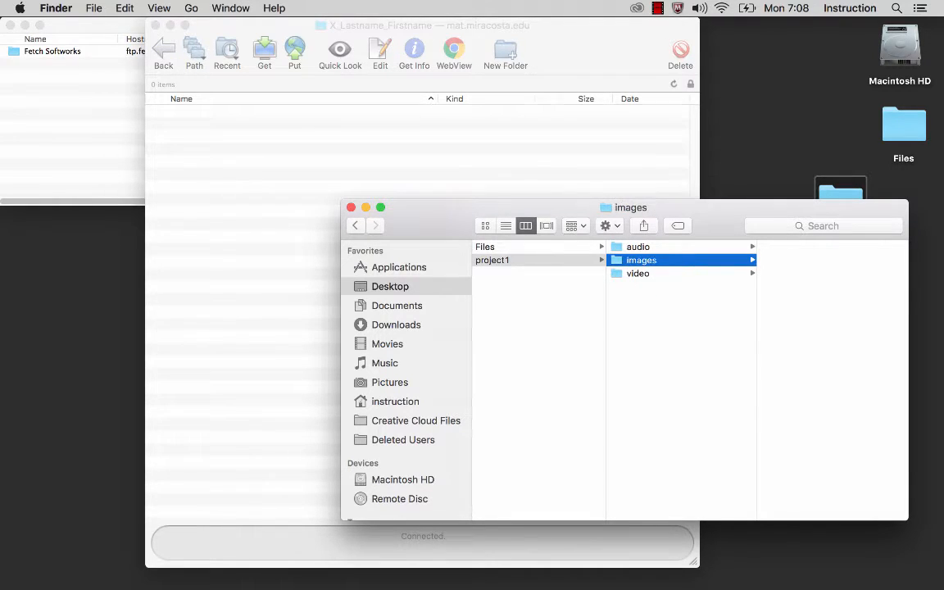
{"action": "key", "text": "Left"}
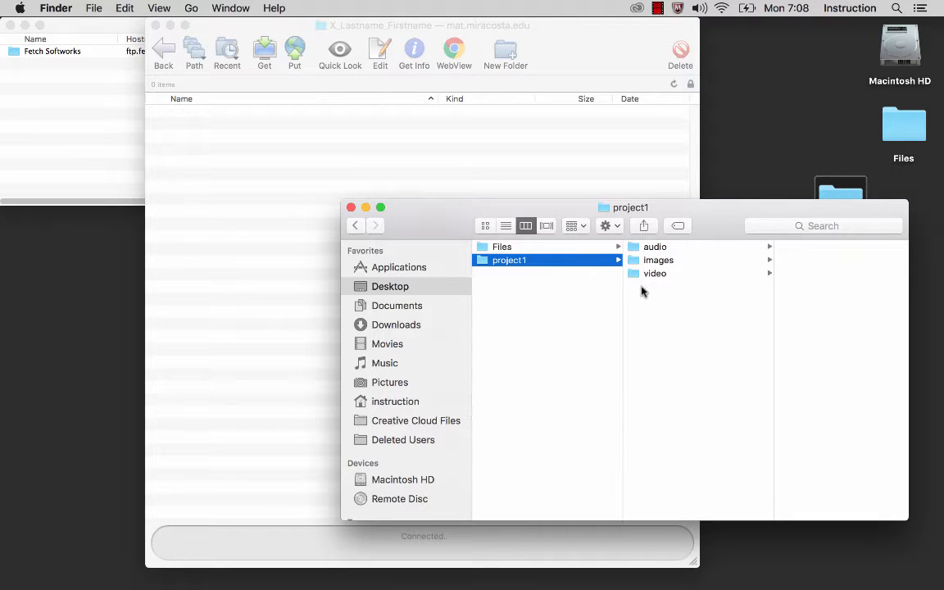
{"action": "right_click", "coordinate": [654, 291]}
{"action": "left_click", "coordinate": [683, 294]}
{"action": "type", "text": "working"}
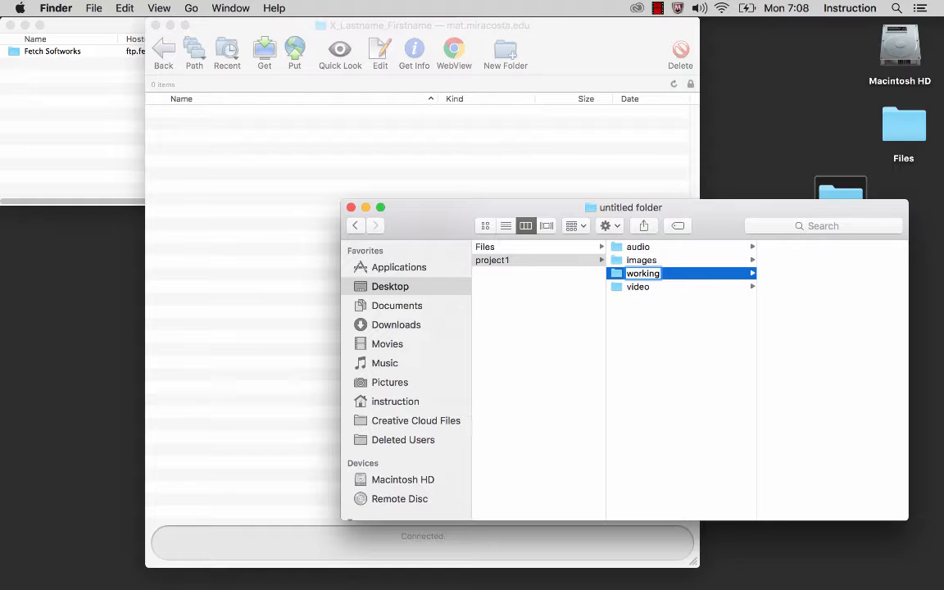
{"action": "key", "text": "Return"}
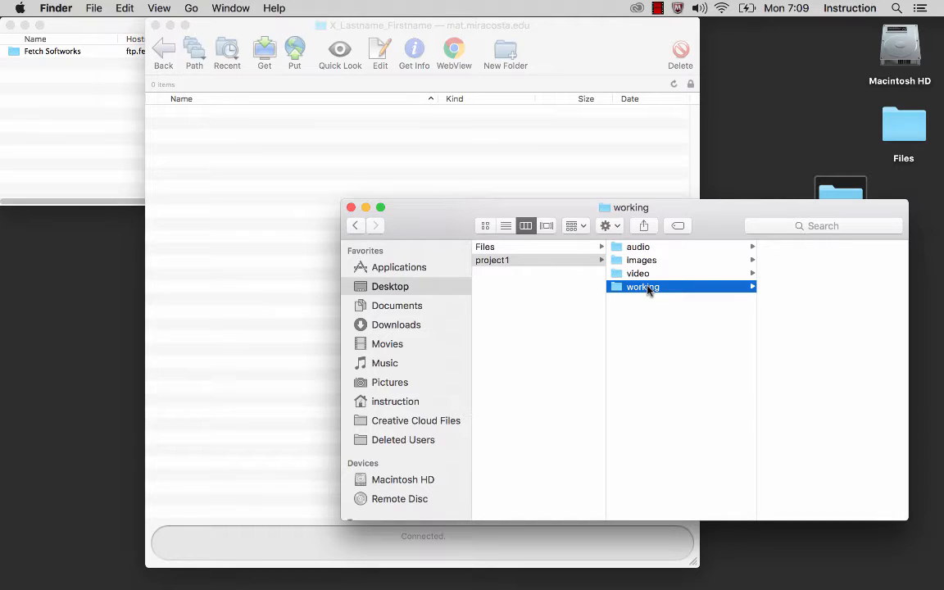
Step: Close the project1 Finder window and drag project1 into Fetch's X_Lastname_Firstname folder
{"action": "left_click", "coordinate": [351, 208]}
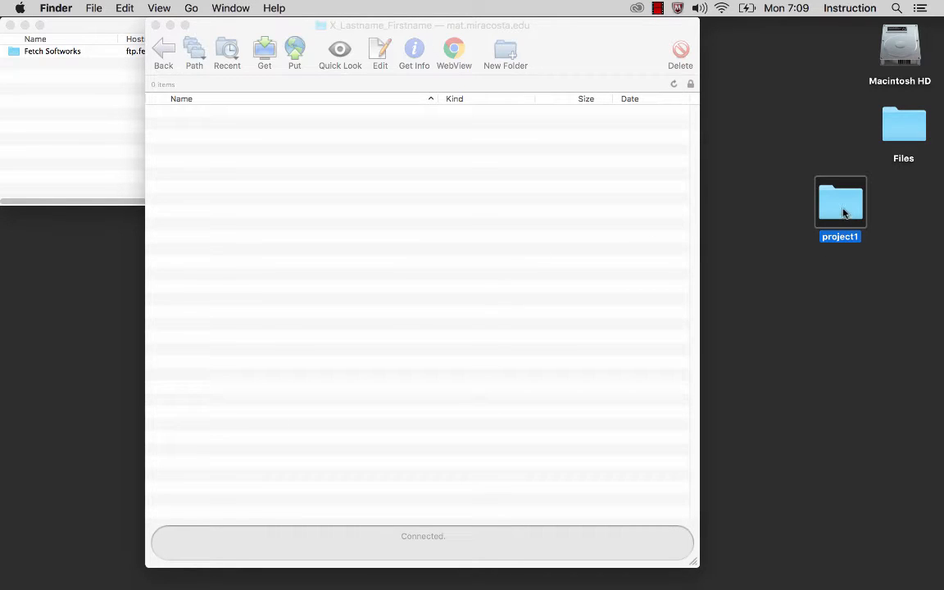
{"action": "left_click_drag", "start_coordinate": [843, 210], "coordinate": [525, 280]}
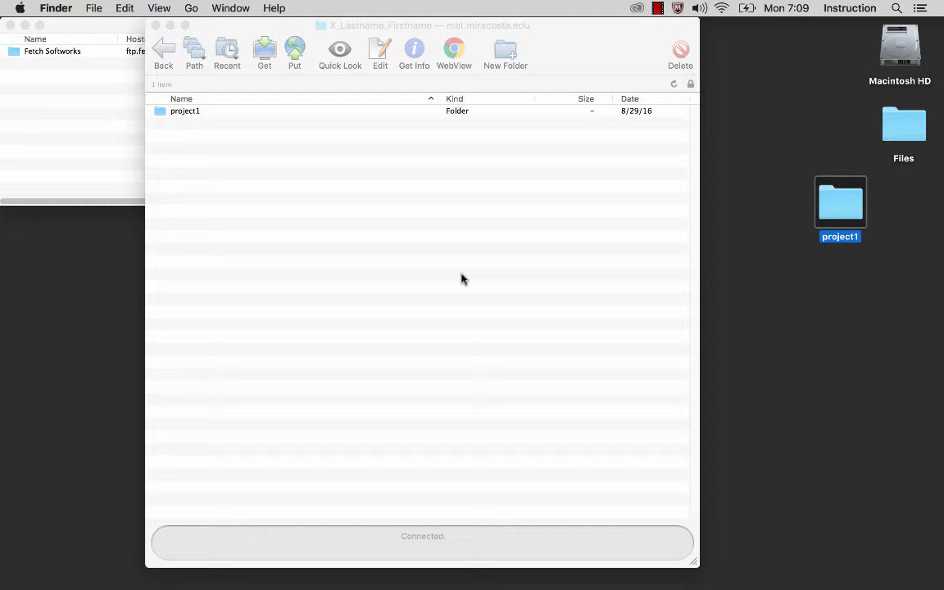
Step: Launch Chrome and go to mat.miracosta.edu/, choosing the mat120 course directory suggestion
{"action": "mouse_move", "coordinate": [358, 578]}
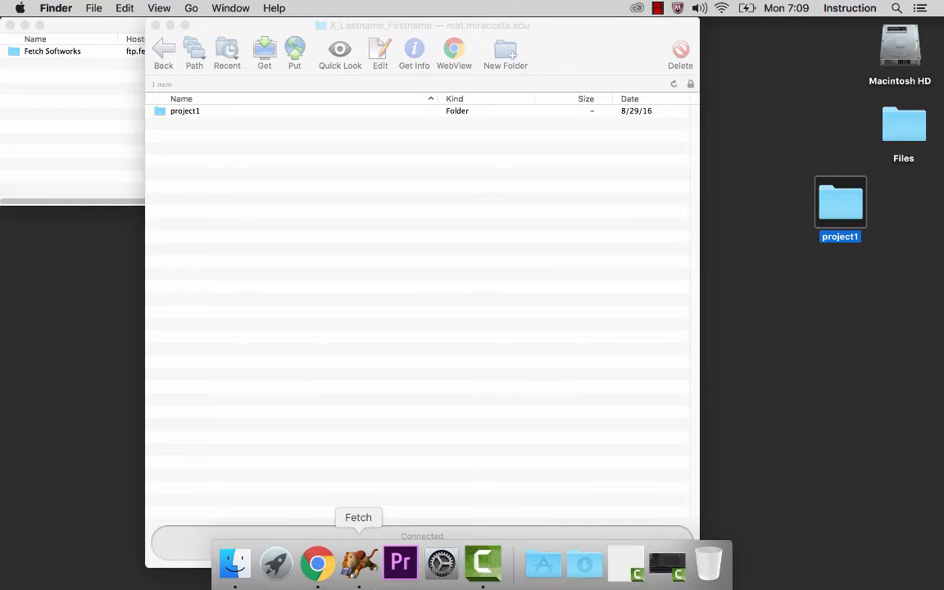
{"action": "left_click", "coordinate": [317, 565]}
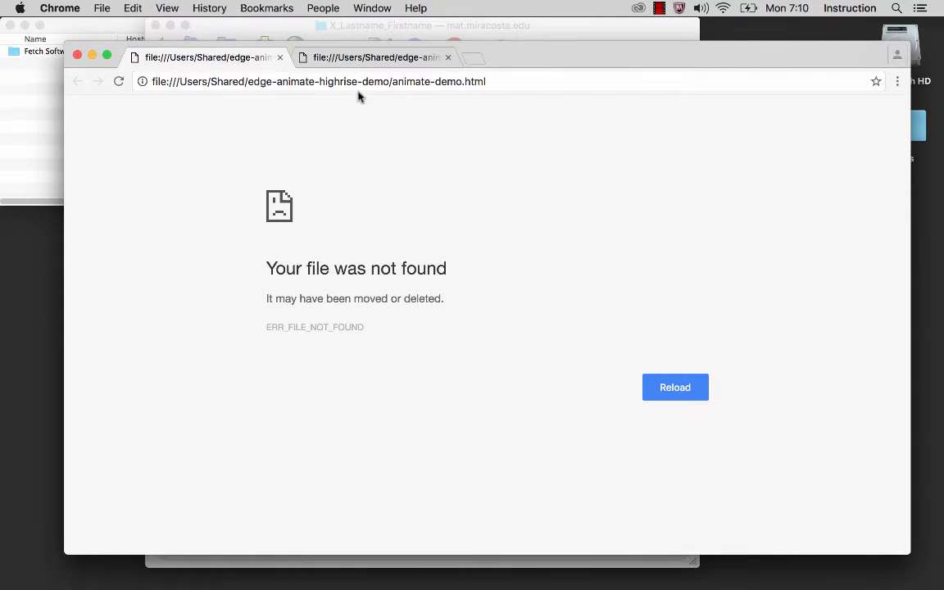
{"action": "left_click", "coordinate": [447, 57]}
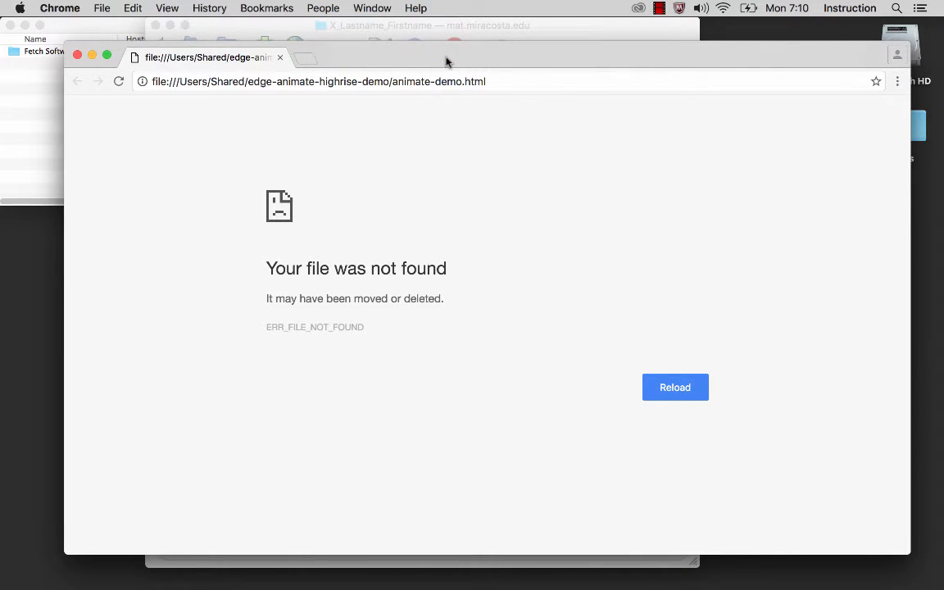
{"action": "left_click", "coordinate": [333, 82]}
{"action": "key", "text": "BackSpace"}
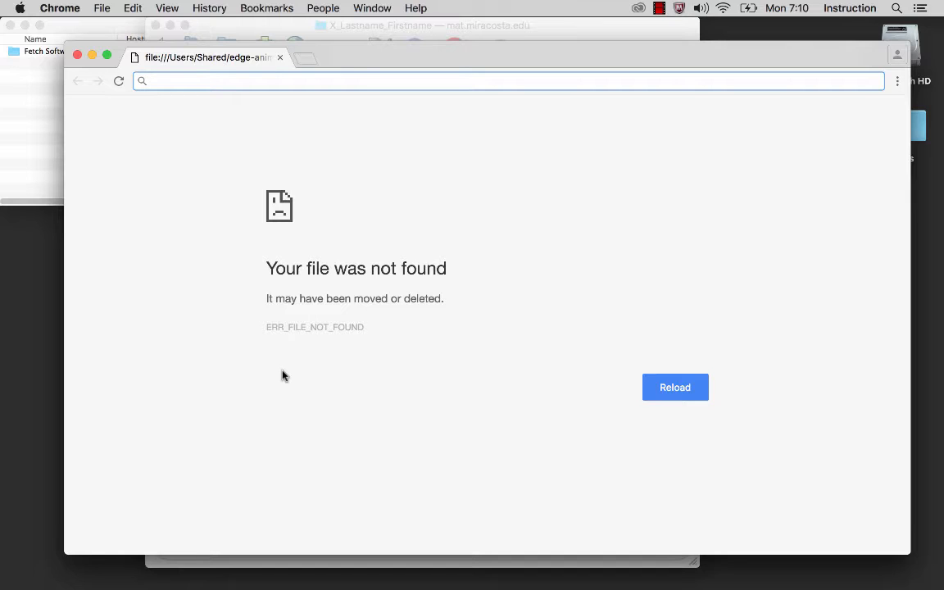
{"action": "type", "text": "mat."}
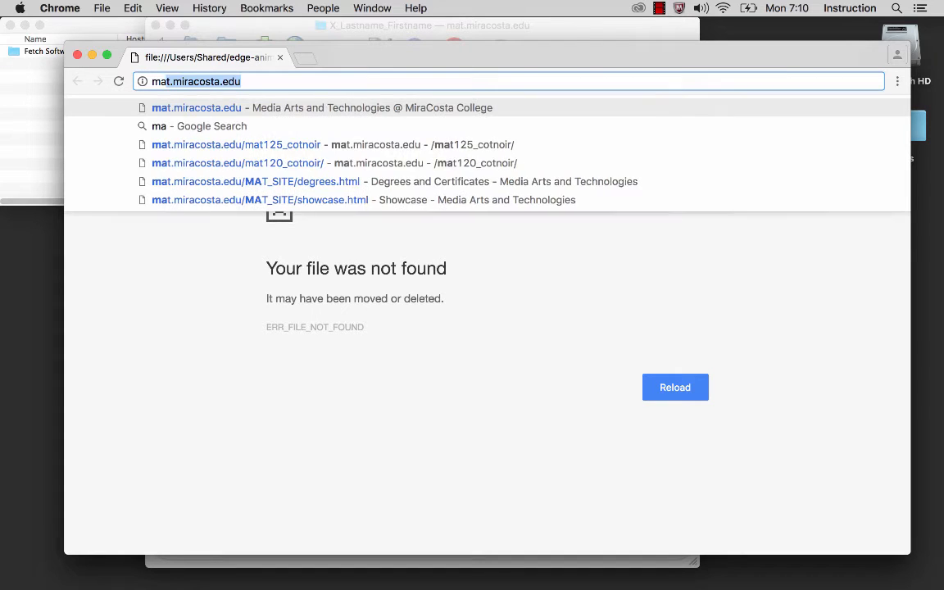
{"action": "type", "text": "miracost"}
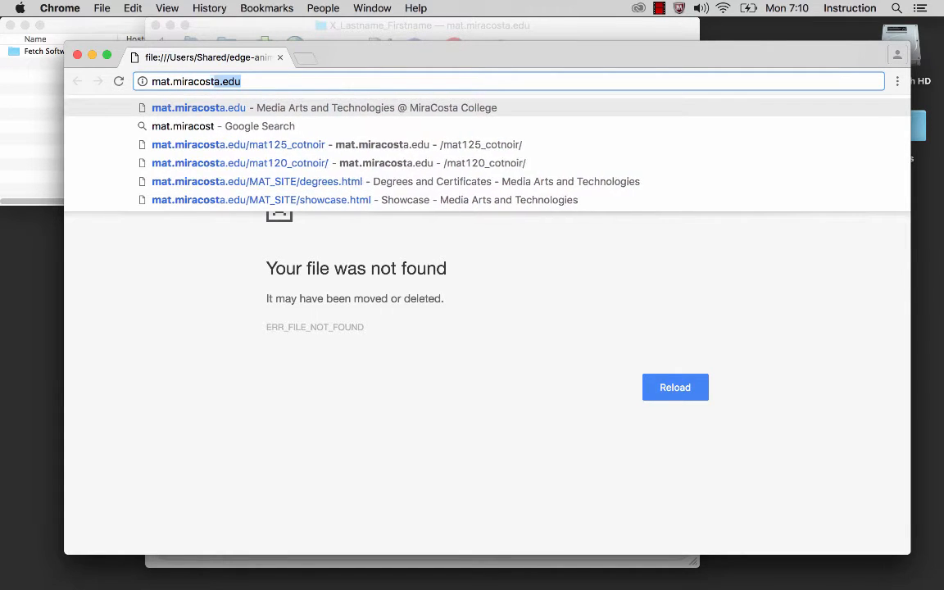
{"action": "type", "text": "a.edu/"}
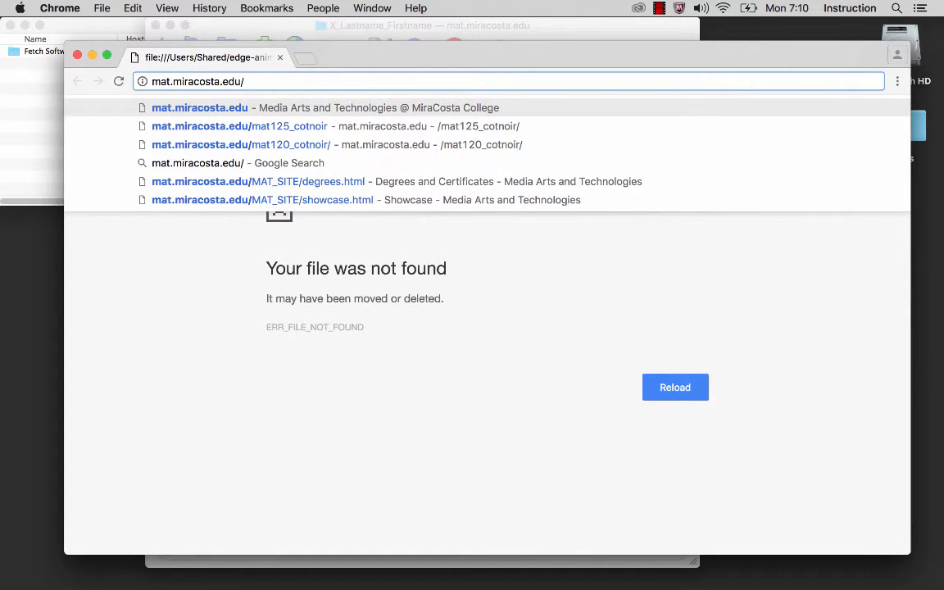
{"action": "left_click", "coordinate": [296, 146]}
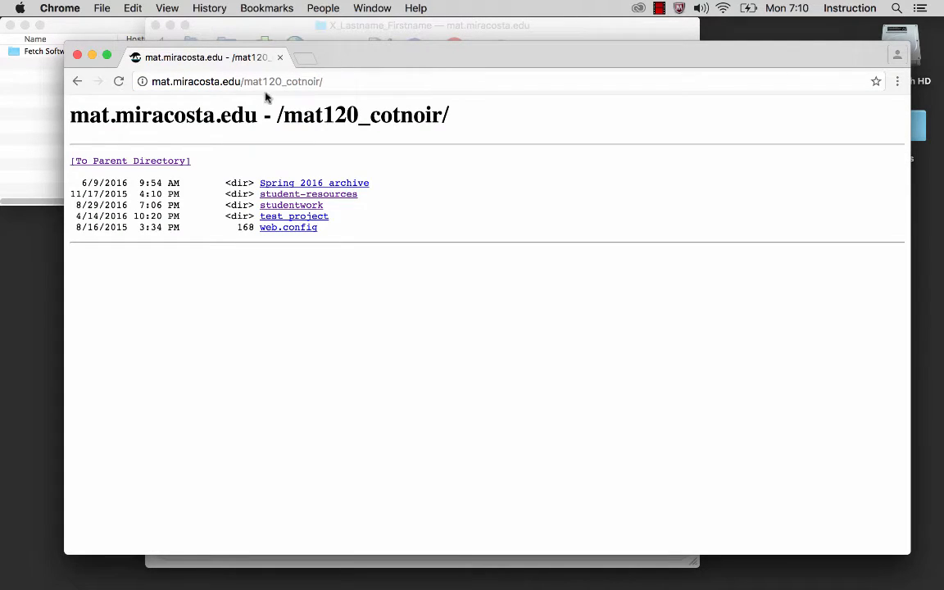
Step: Close the blank New Tab window and reposition the /mat120_cotnoir/ listing window
{"action": "left_click_drag", "start_coordinate": [243, 82], "coordinate": [326, 82]}
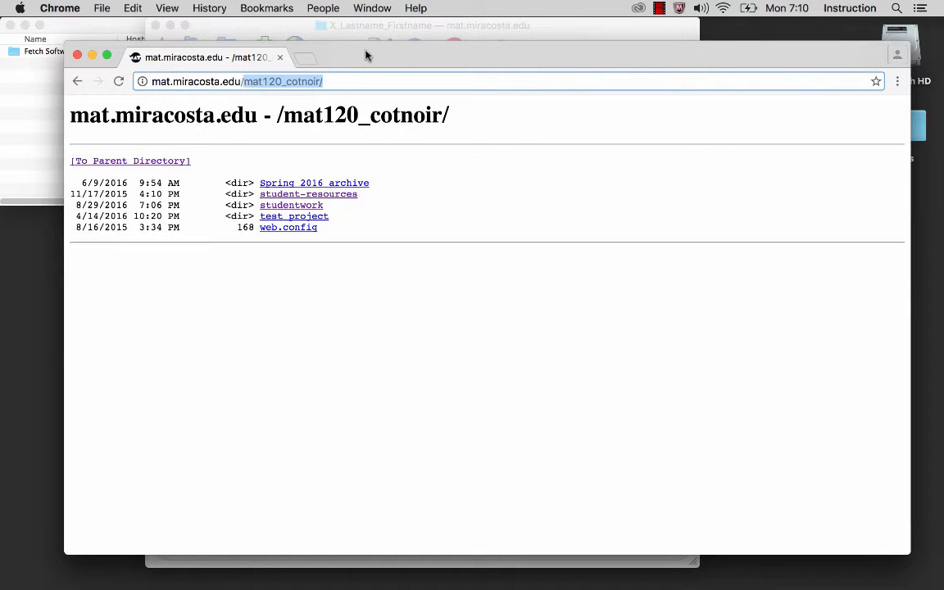
{"action": "left_click_drag", "start_coordinate": [365, 55], "coordinate": [369, 333]}
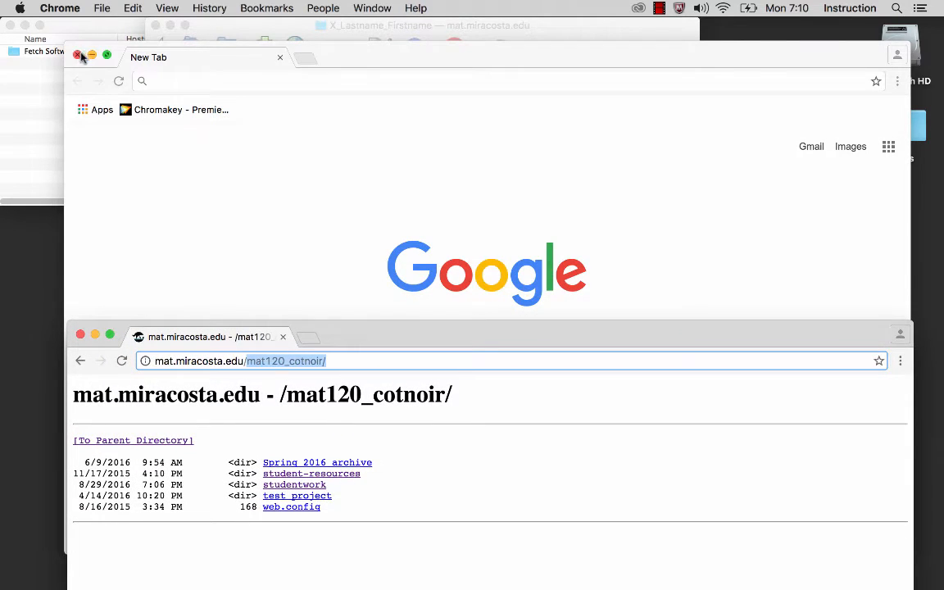
{"action": "left_click", "coordinate": [78, 57]}
{"action": "left_click_drag", "start_coordinate": [394, 343], "coordinate": [492, 133]}
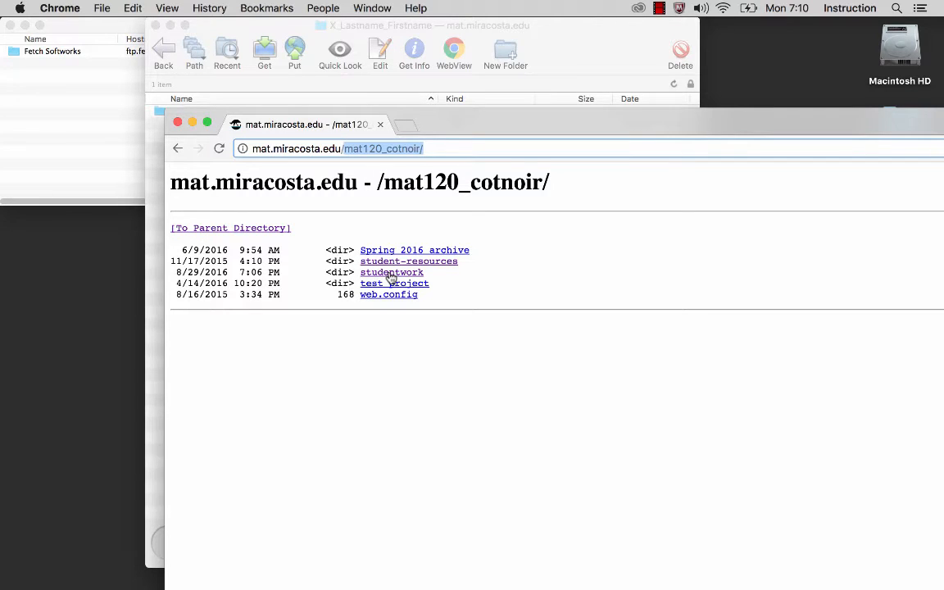
Step: Browse studentwork, your folder and project1, checking the audio and images subfolders
{"action": "left_click", "coordinate": [391, 277]}
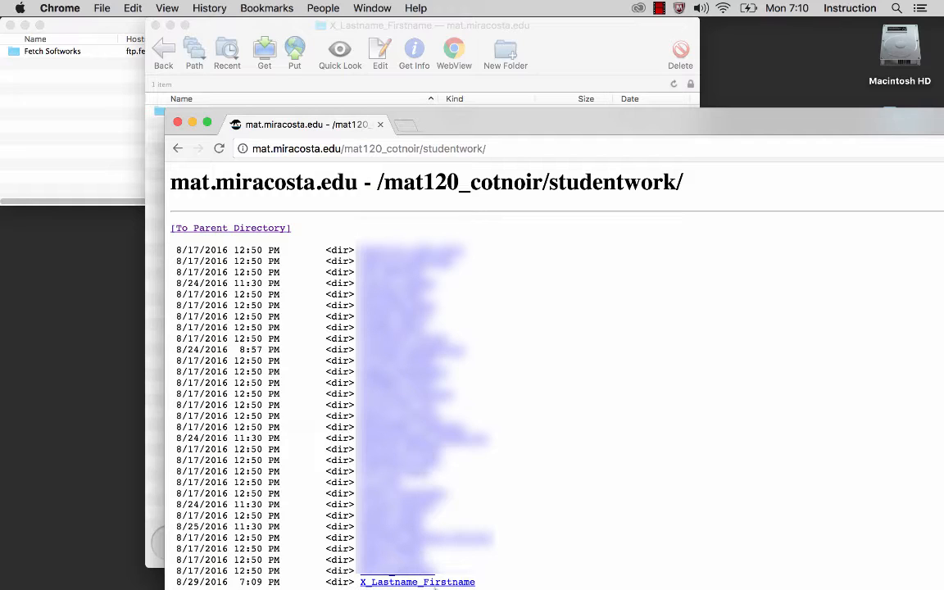
{"action": "left_click", "coordinate": [446, 582]}
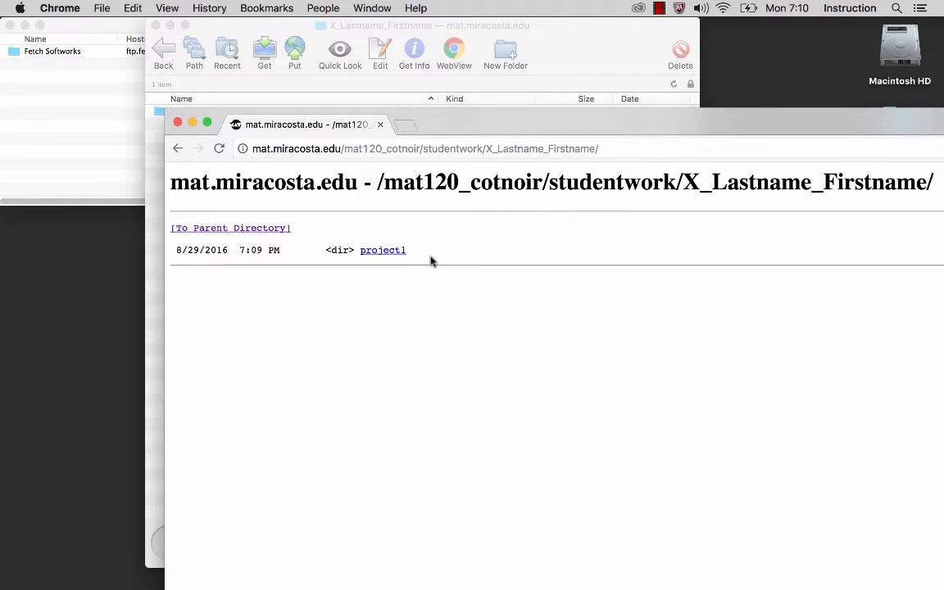
{"action": "left_click", "coordinate": [383, 253]}
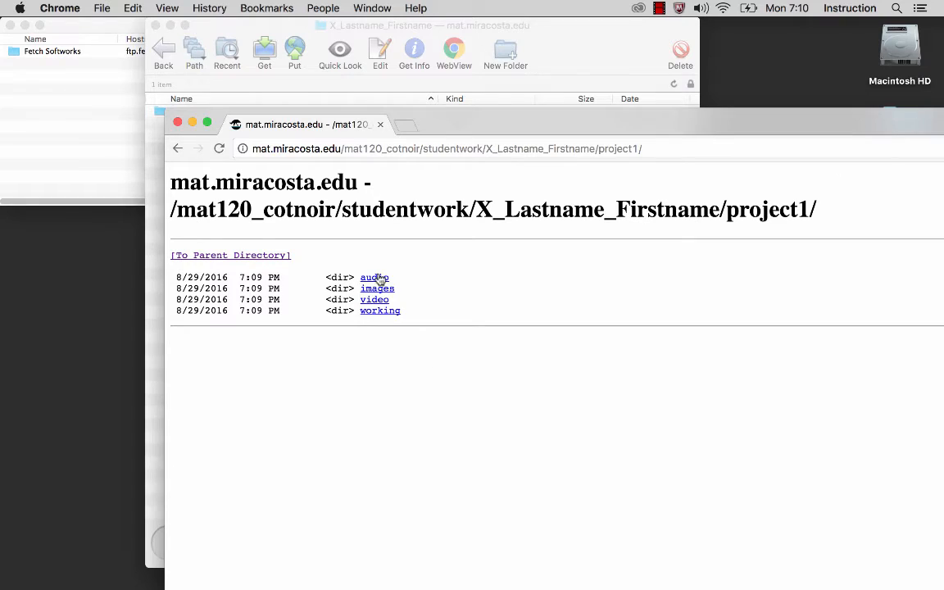
{"action": "left_click", "coordinate": [377, 279]}
{"action": "left_click", "coordinate": [177, 149]}
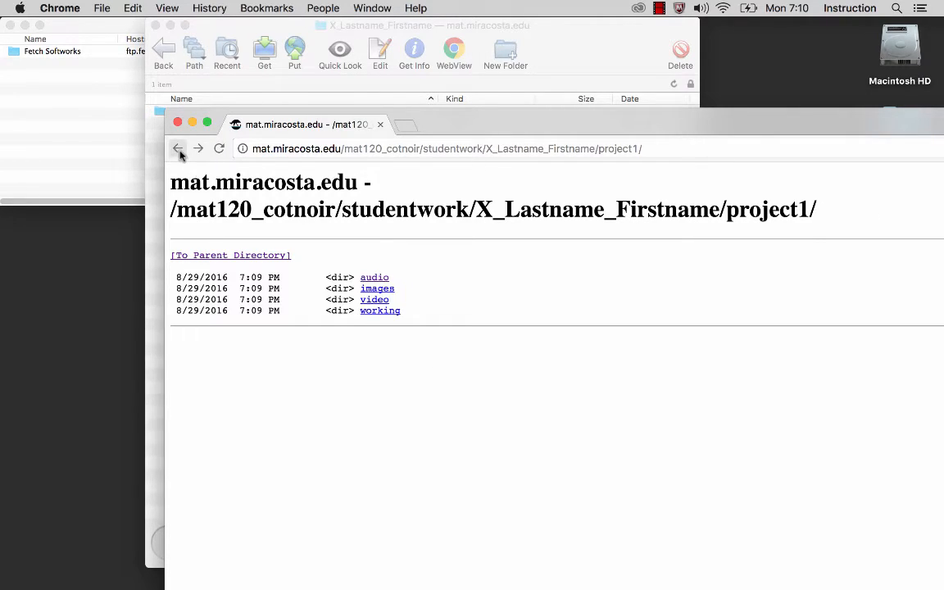
{"action": "left_click", "coordinate": [377, 289]}
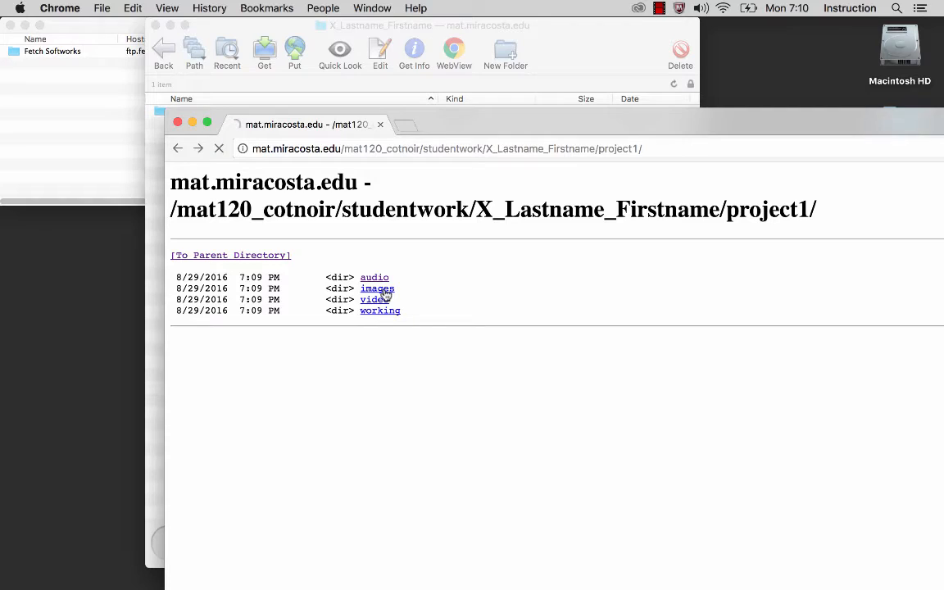
{"action": "left_click", "coordinate": [176, 150]}
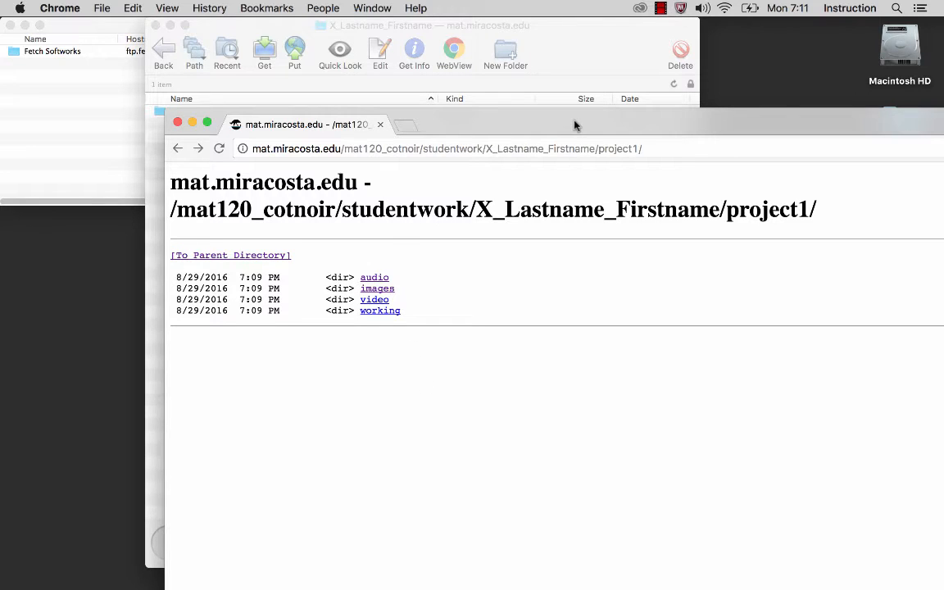
Step: Reposition the Chrome window, then close the browser
{"action": "left_click_drag", "start_coordinate": [574, 124], "coordinate": [436, 207]}
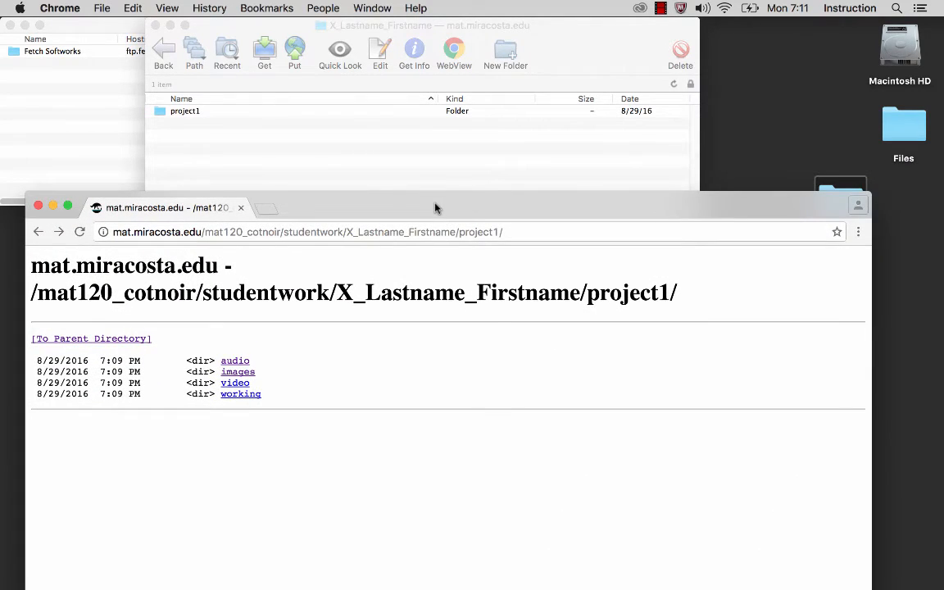
{"action": "left_click_drag", "start_coordinate": [341, 215], "coordinate": [374, 187]}
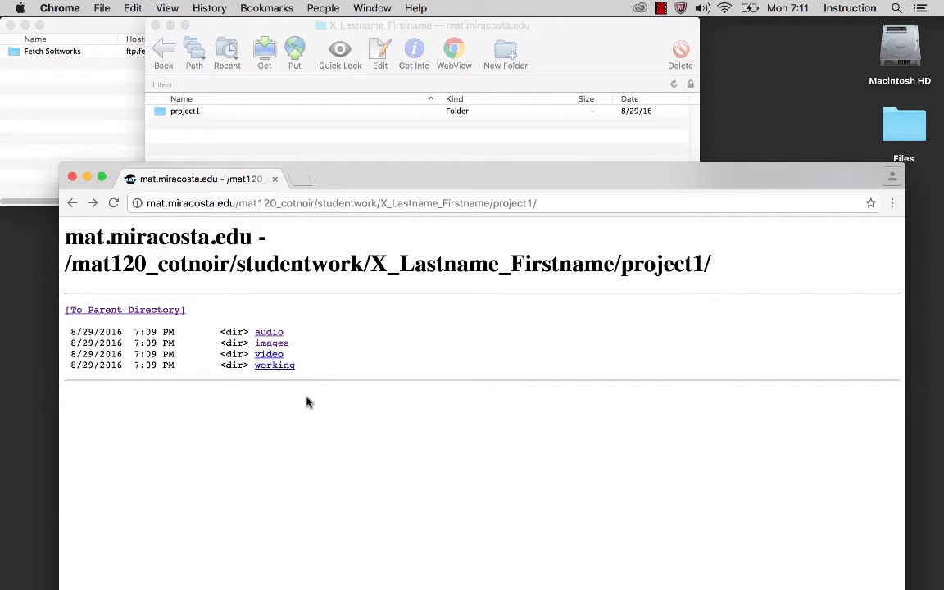
{"action": "left_click", "coordinate": [72, 178]}
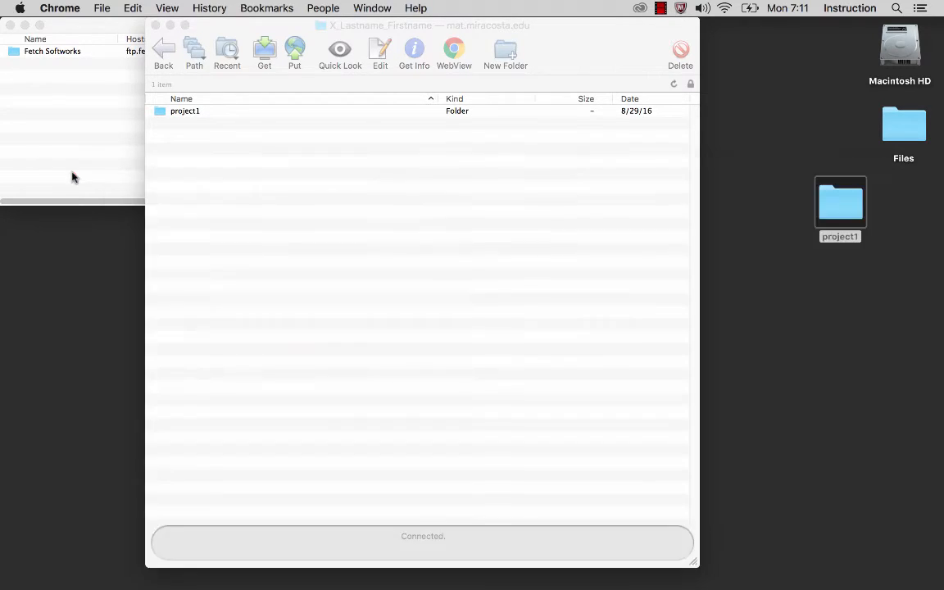
Step: Select the uploaded project1 folder in Fetch, then close the remote folder and Shortcuts windows
{"action": "left_click", "coordinate": [540, 31]}
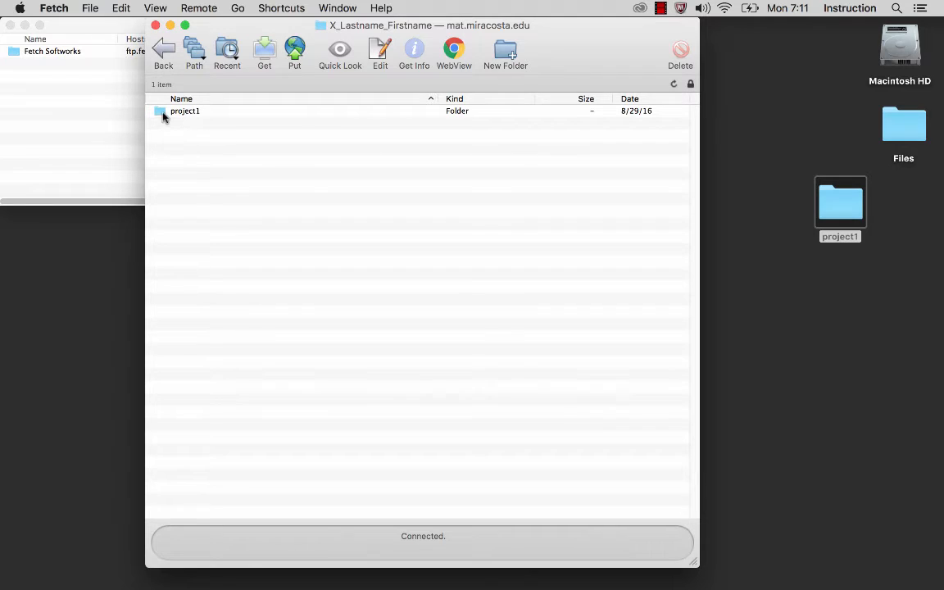
{"action": "left_click", "coordinate": [185, 114]}
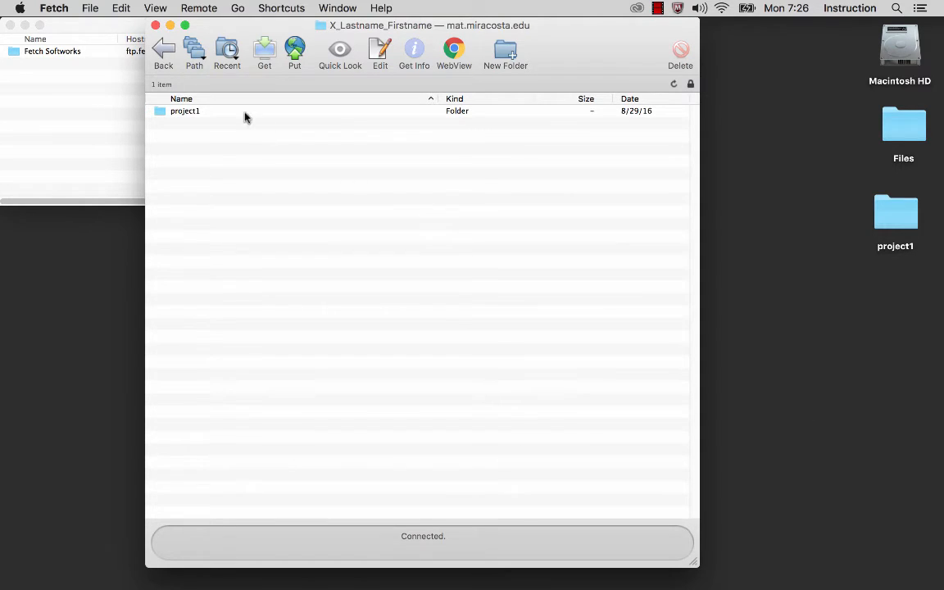
{"action": "left_click", "coordinate": [156, 26]}
{"action": "left_click", "coordinate": [10, 26]}
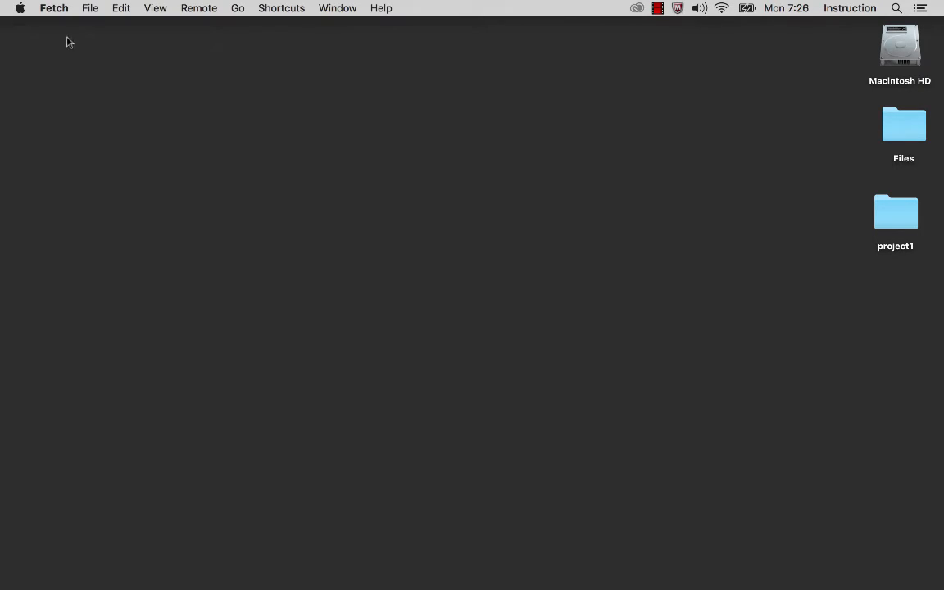
Step: Quit Fetch from the Fetch menu
{"action": "left_click", "coordinate": [54, 9]}
{"action": "left_click", "coordinate": [65, 196]}
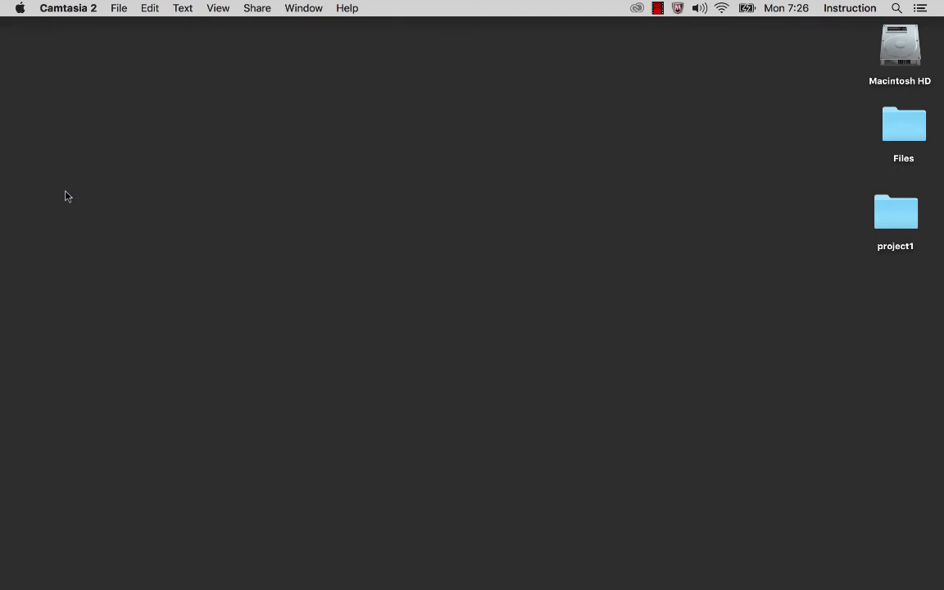